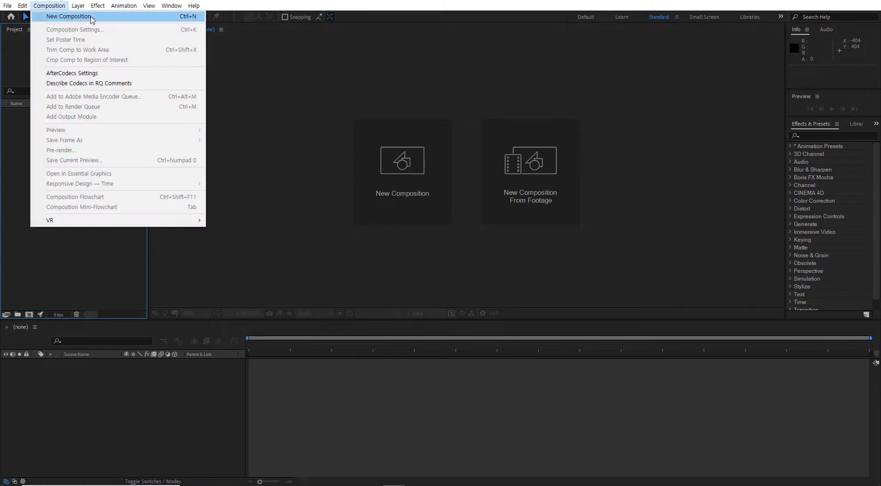
Step: Create a new composition from the HDTV 1080 29.97 preset with the frame rate set to 24 fps
click(91, 17)
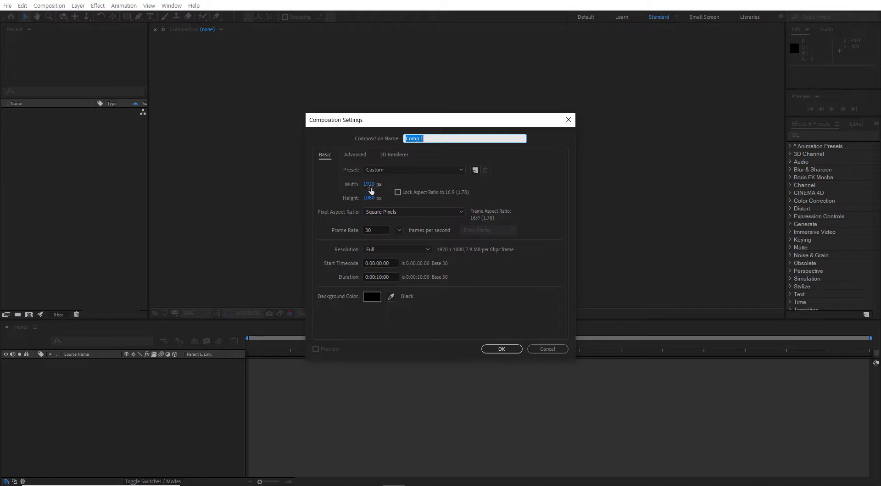
click(460, 169)
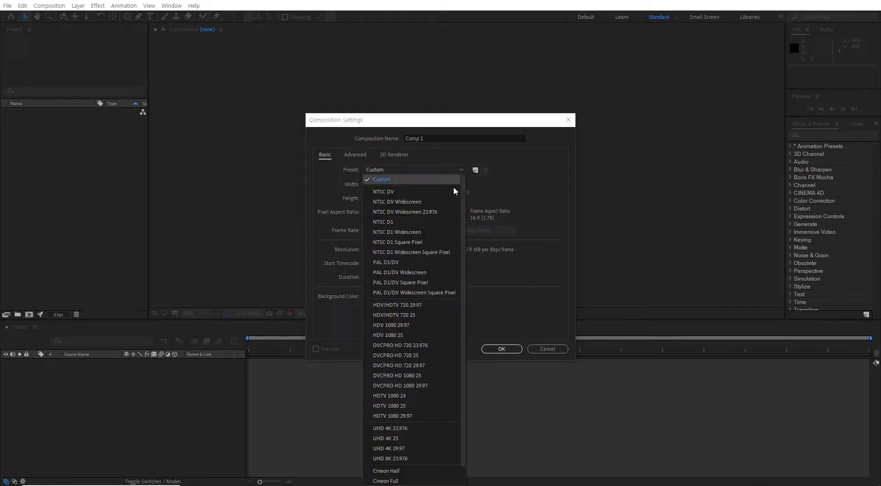
click(422, 415)
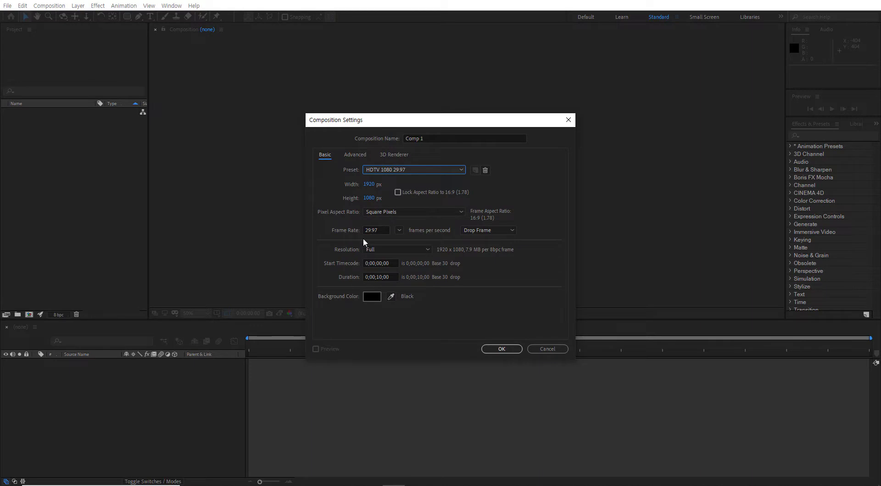
click(380, 230)
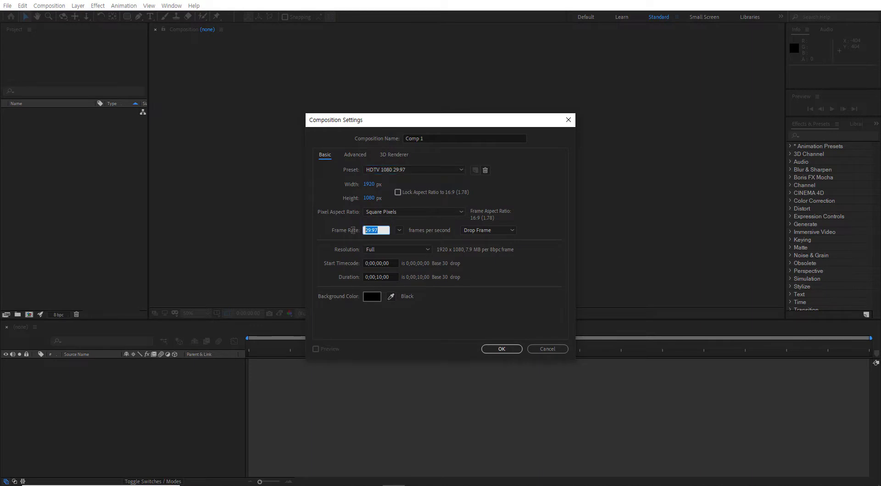
text(24)
click(503, 351)
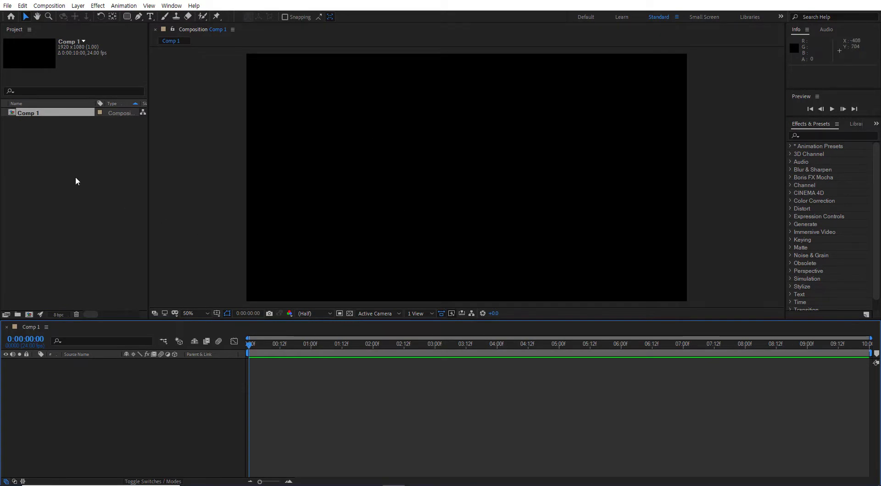
Step: Import the image texture-2613518_1920 into the project as footage
double_click(62, 179)
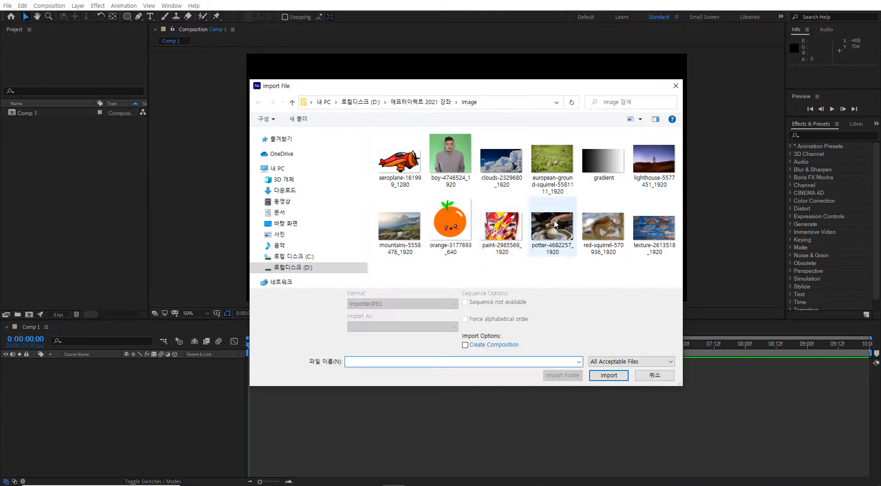
click(657, 228)
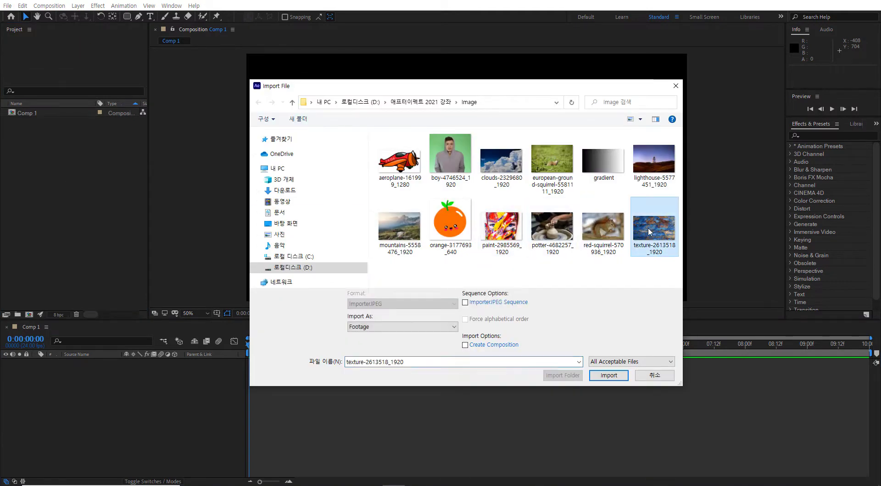
click(454, 327)
click(456, 331)
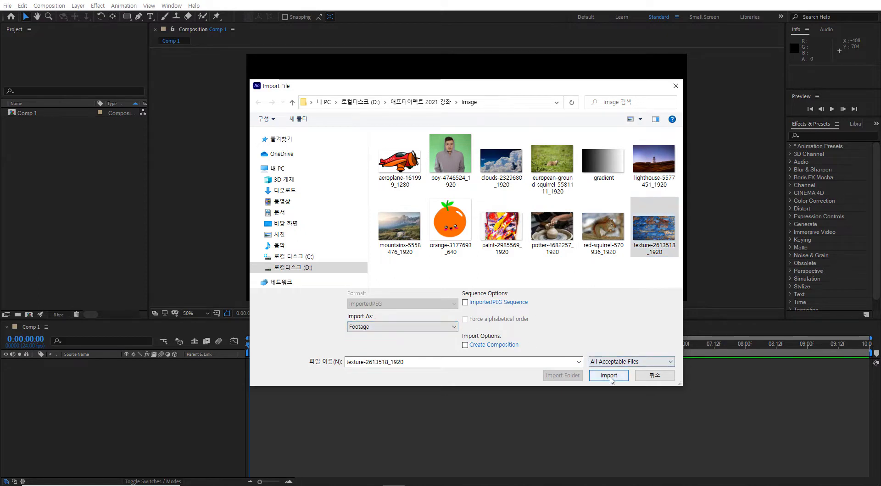
click(609, 377)
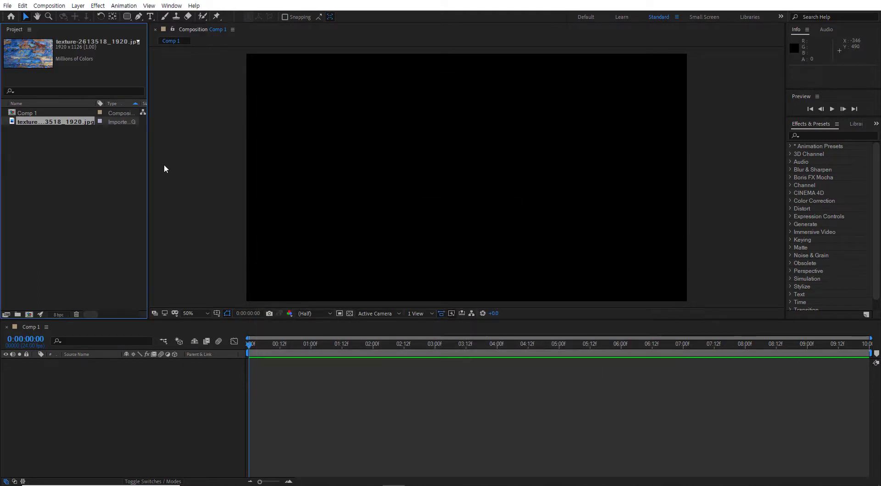
Step: Add the imported texture image to the Comp 1 timeline as a layer and clear the selection
drag(80, 124, 125, 389)
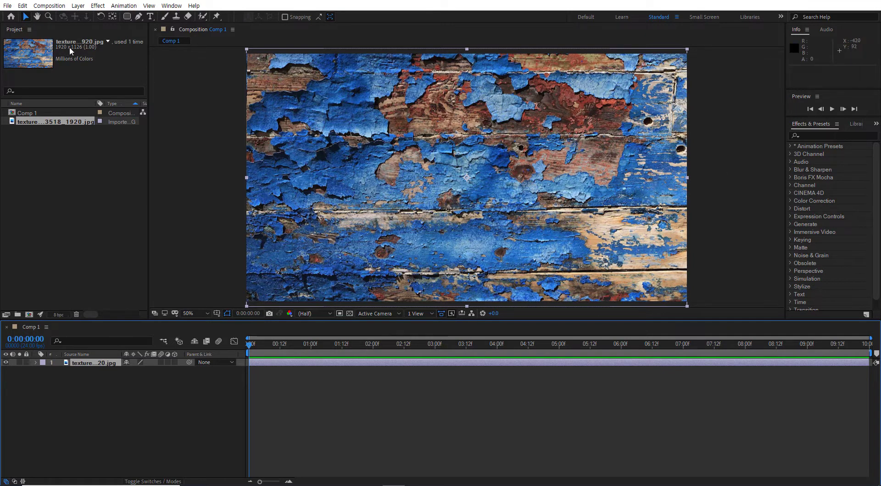
click(96, 168)
click(726, 146)
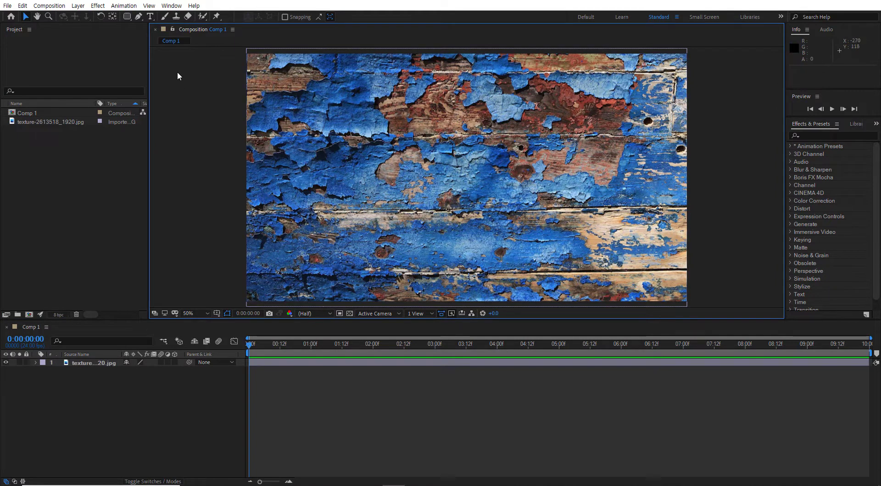
Step: Add a text layer reading "Photoshop" in the upper-left part of the composition image
click(150, 17)
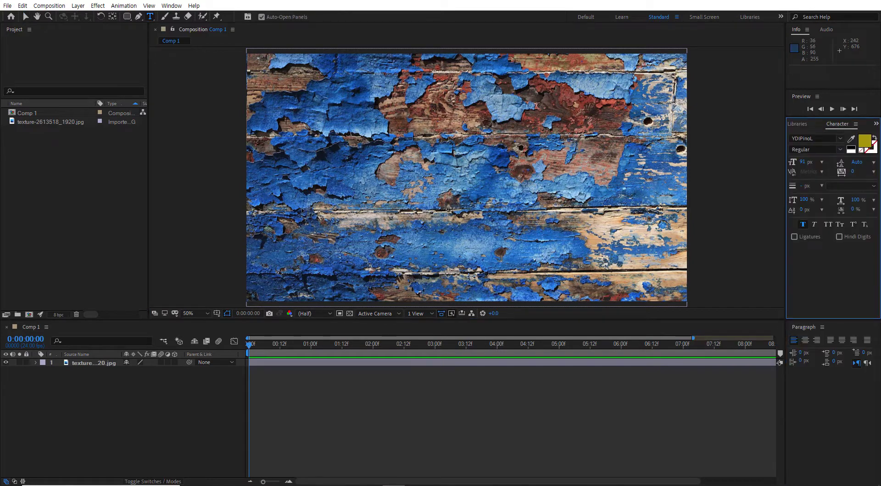
click(301, 151)
text(Ph)
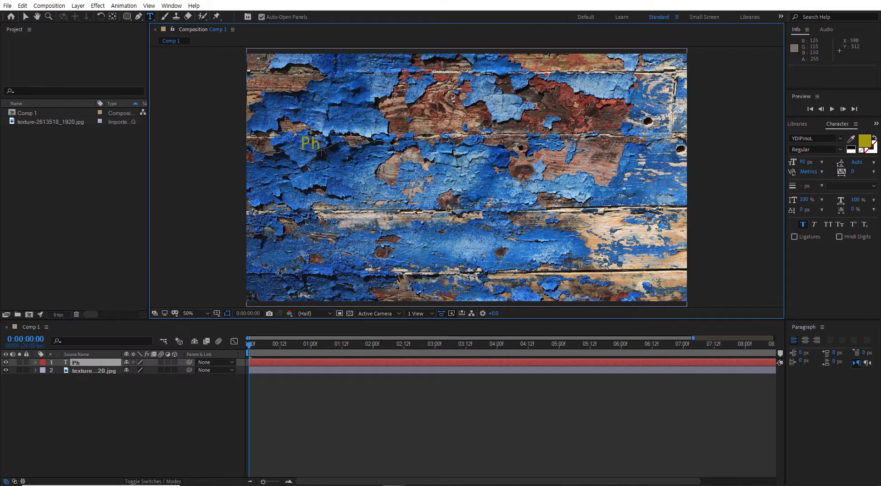
text(oto)
text(shi)
text(o)
text(p)
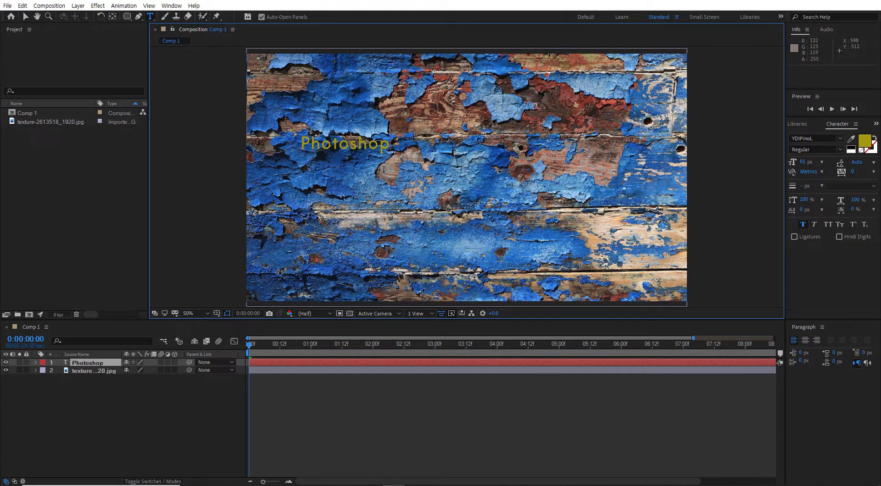
key(Escape)
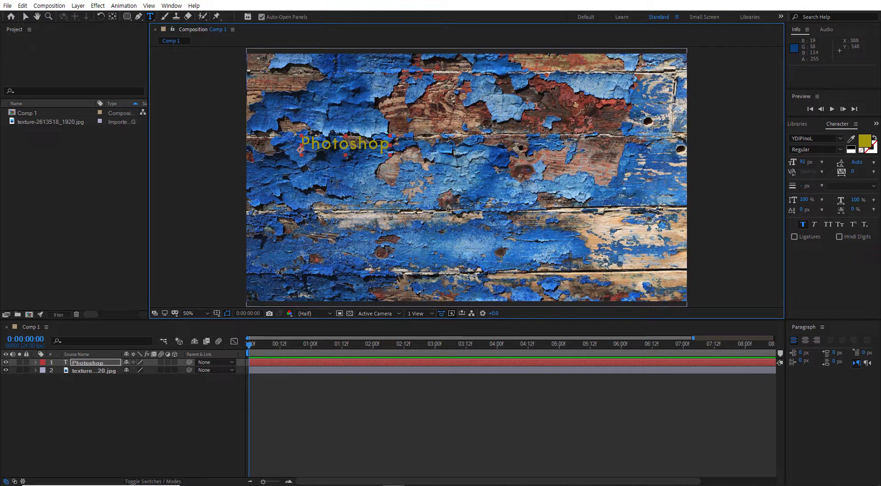
Step: Add a separate text layer reading "Premiere" just below the Photoshop text
click(310, 183)
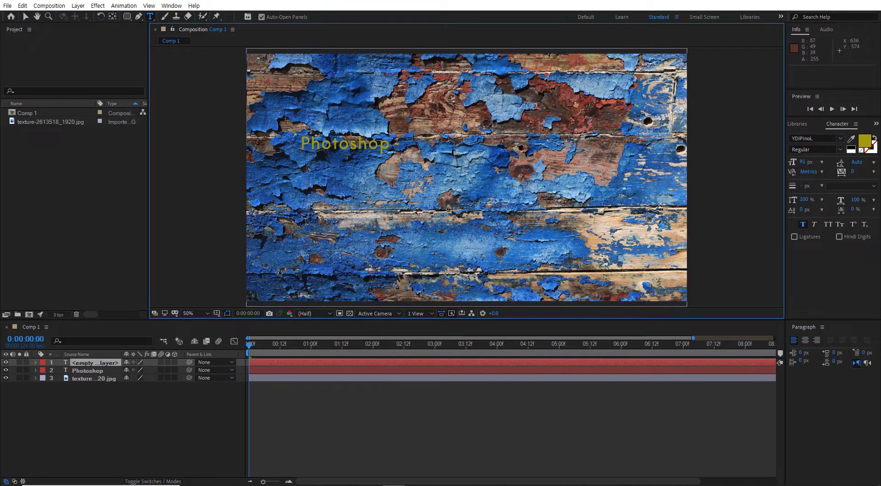
text(Premiere)
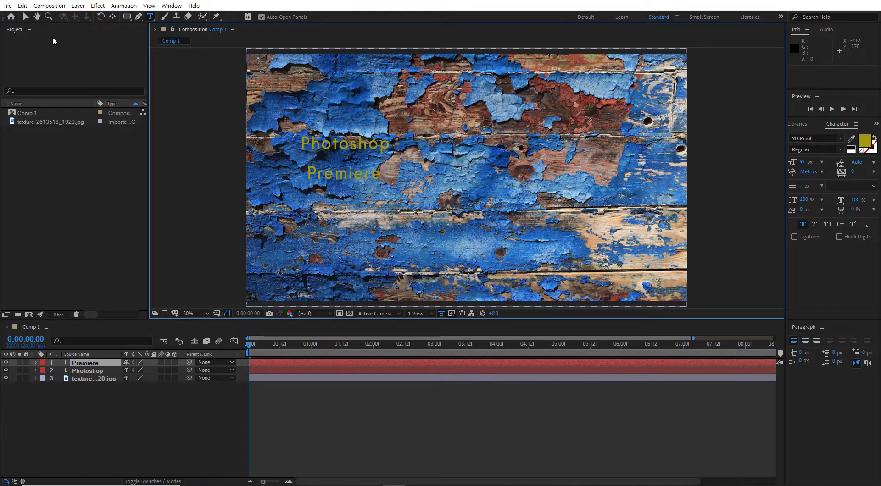
click(25, 18)
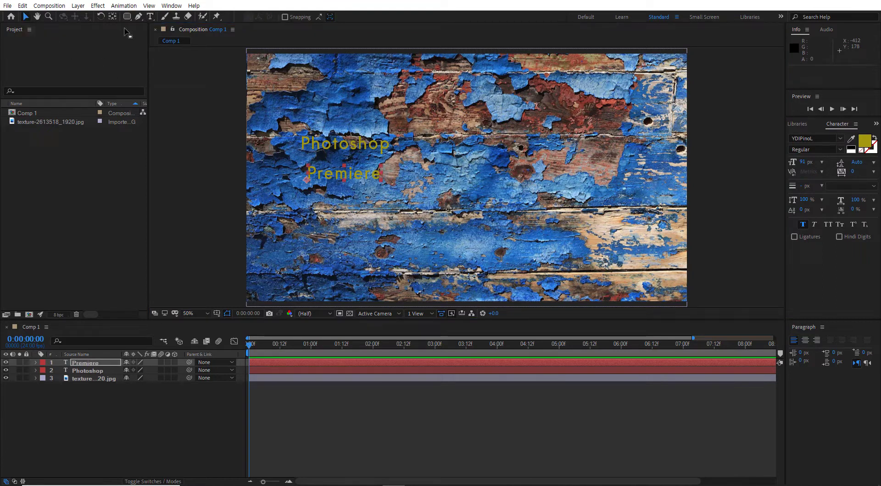
Step: Add a third text layer reading "After Effects" below the Premiere text, correcting its spelling, and deselect it
click(152, 17)
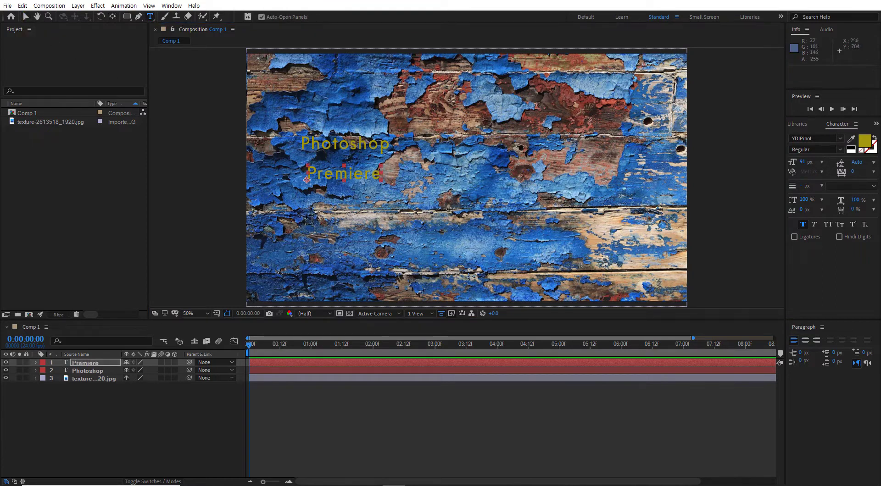
click(306, 215)
text(Afte)
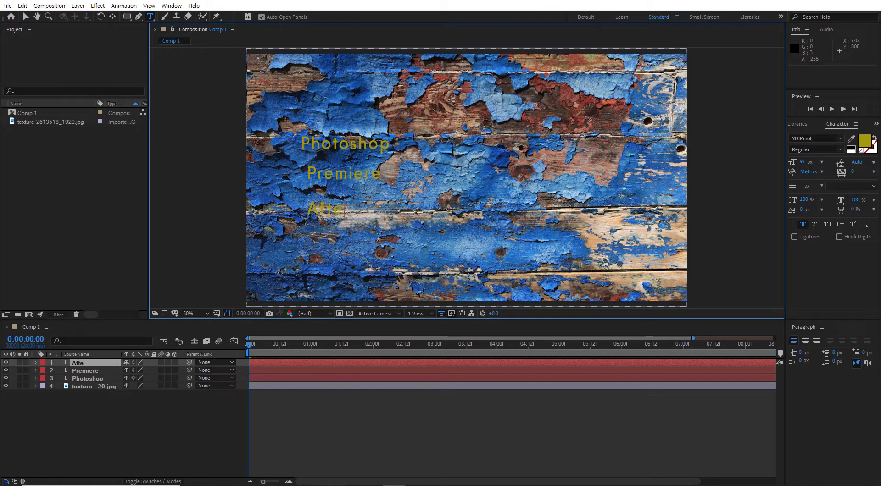
text(r Effests)
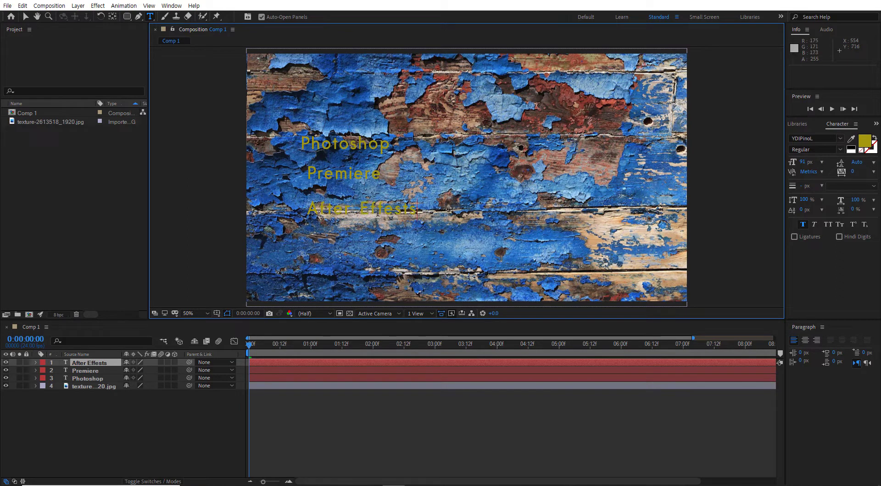
key(Left)
key(Left)
key(BackSpace)
text(c)
click(24, 17)
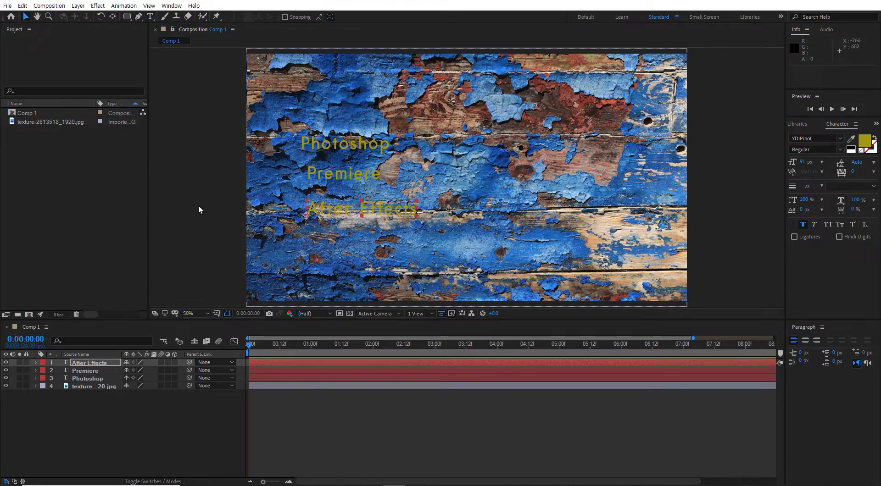
click(229, 201)
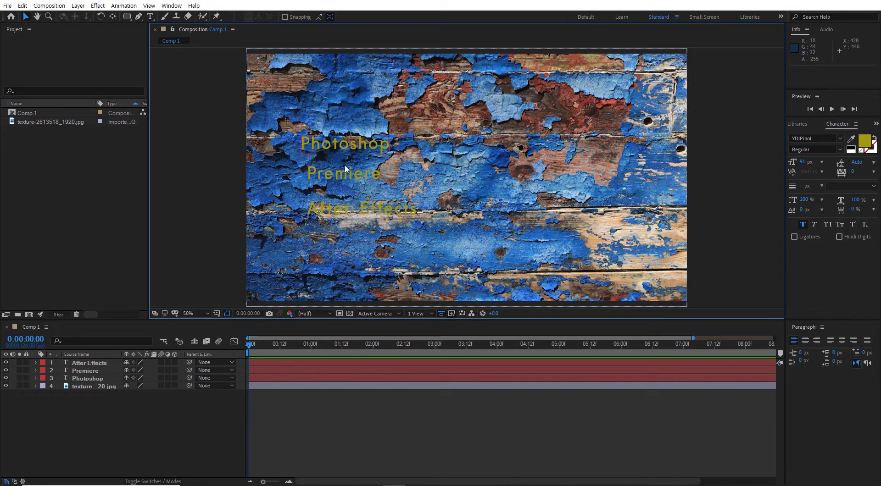
Step: Move the Premiere text slightly up and left, and the After Effects text up to about 250, 642, closer beneath it
drag(340, 176, 338, 174)
click(339, 211)
drag(338, 211, 336, 197)
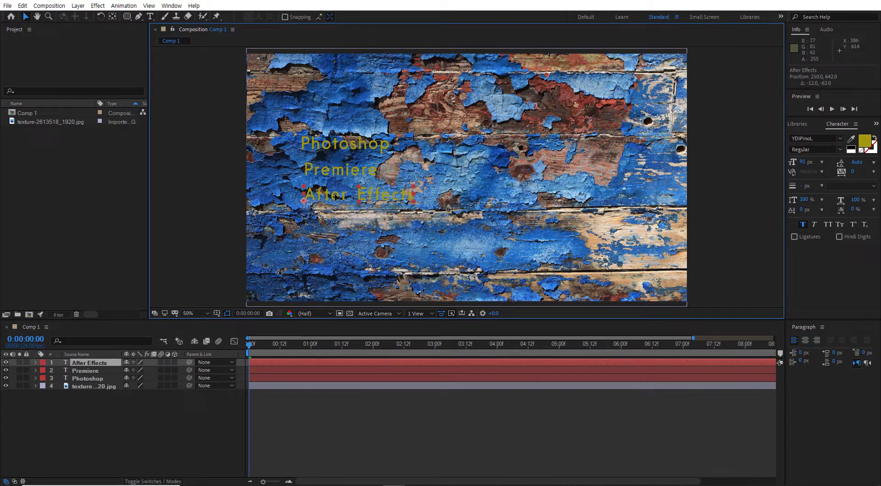
click(196, 208)
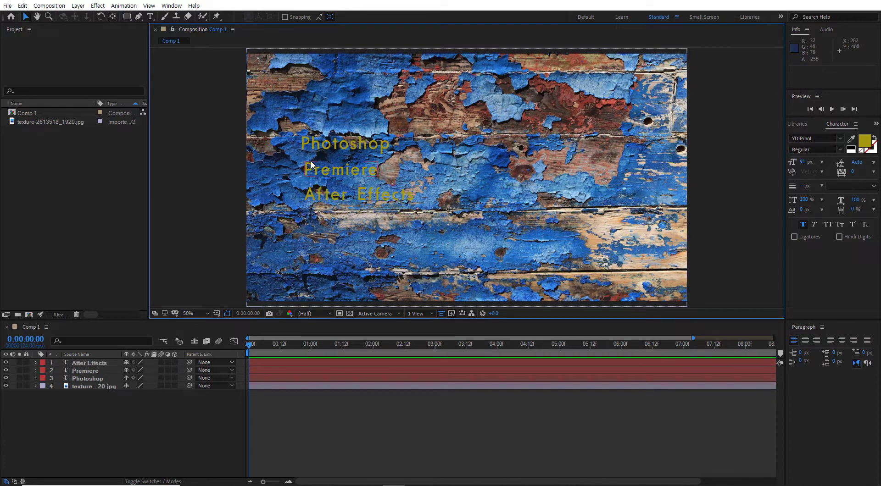
Step: Align the three text layers to their left edges and distribute them evenly by their vertical centers
click(102, 362)
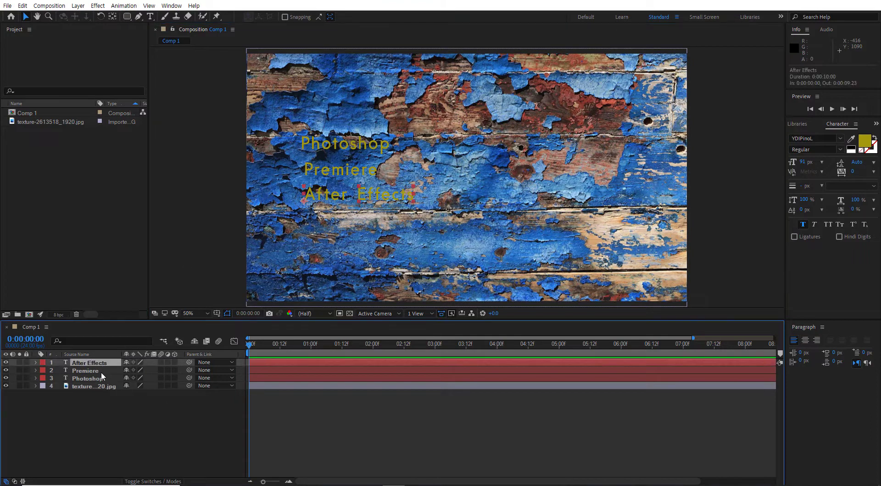
shift+click(96, 377)
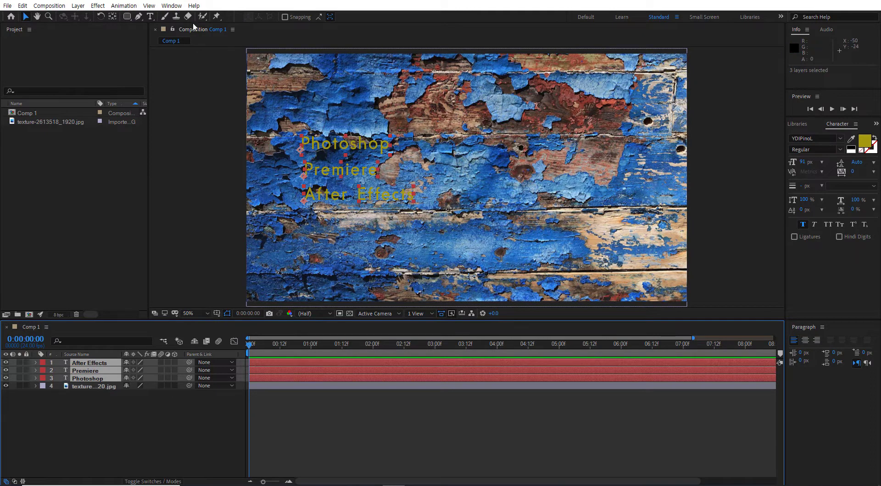
click(176, 7)
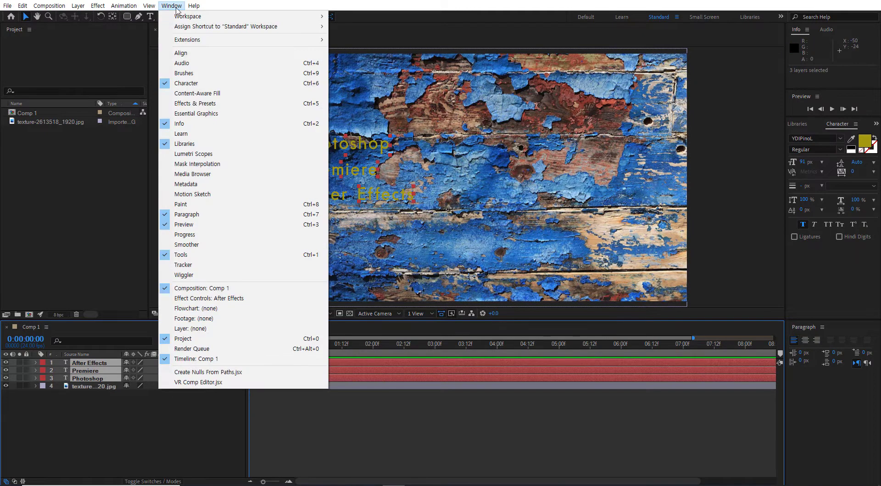
click(188, 56)
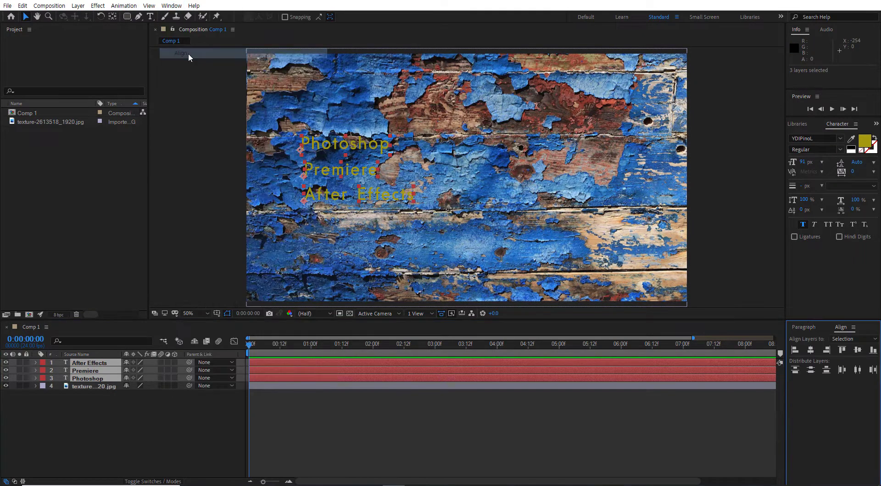
click(795, 351)
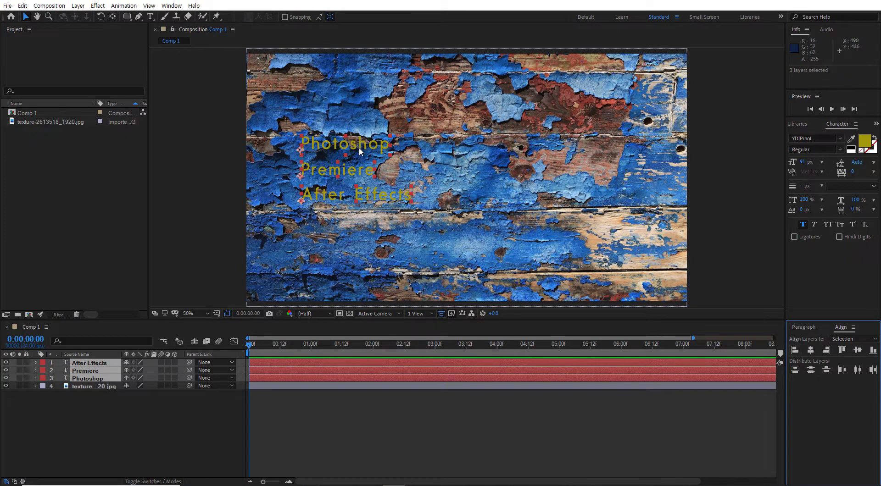
click(810, 371)
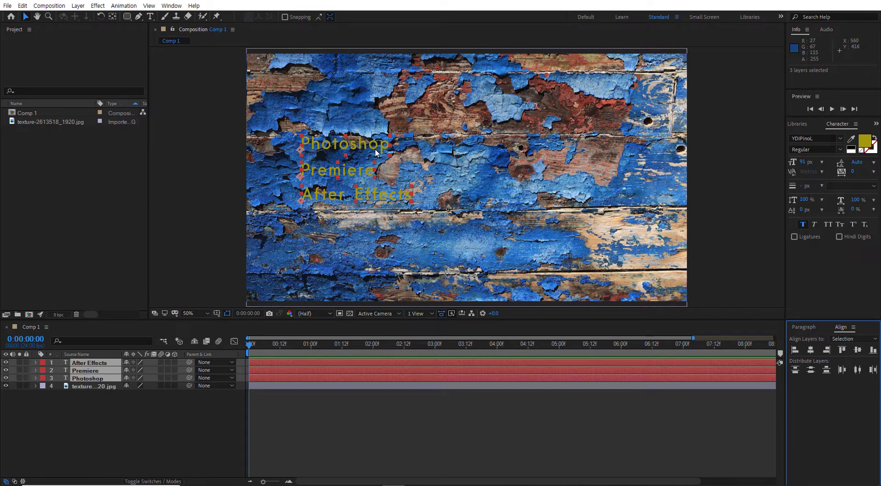
Step: Change the fill color of the three text layers to yellow E4D315 and increase their font size to 97 px
click(864, 142)
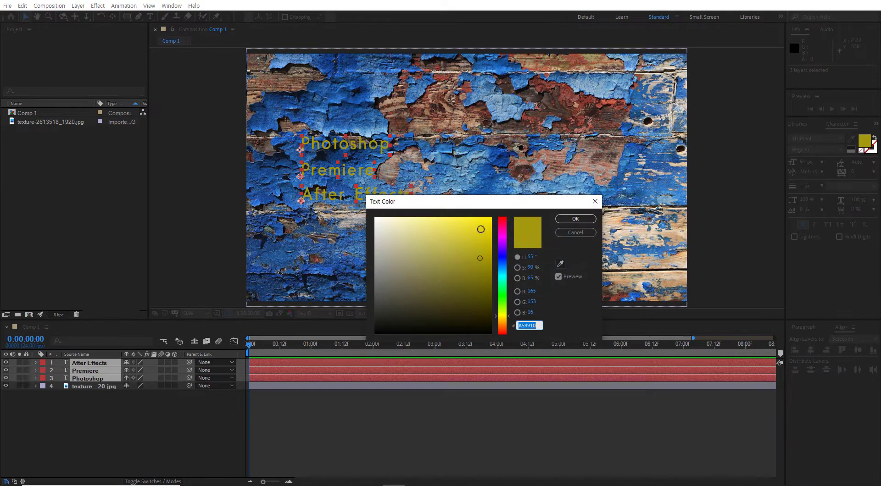
click(481, 229)
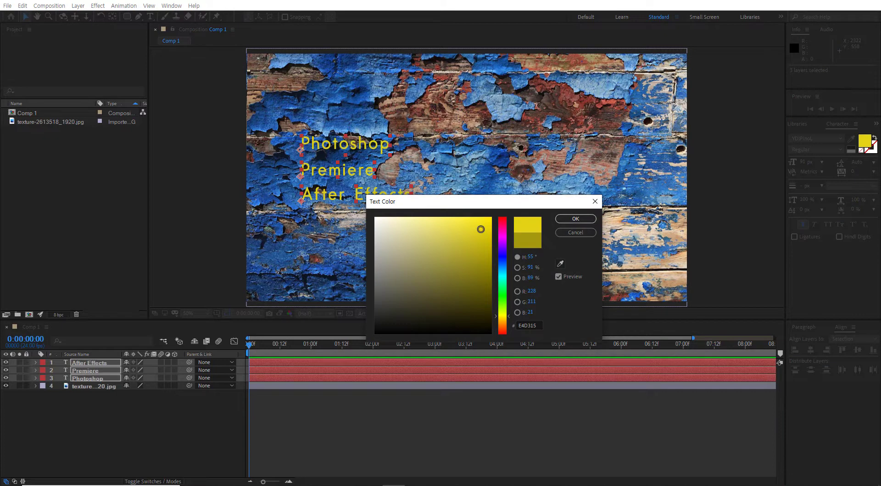
click(576, 219)
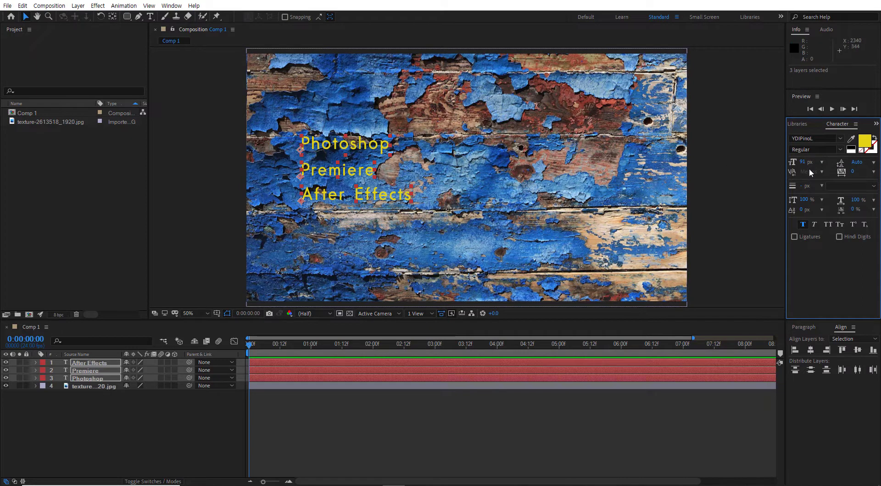
drag(803, 162, 809, 163)
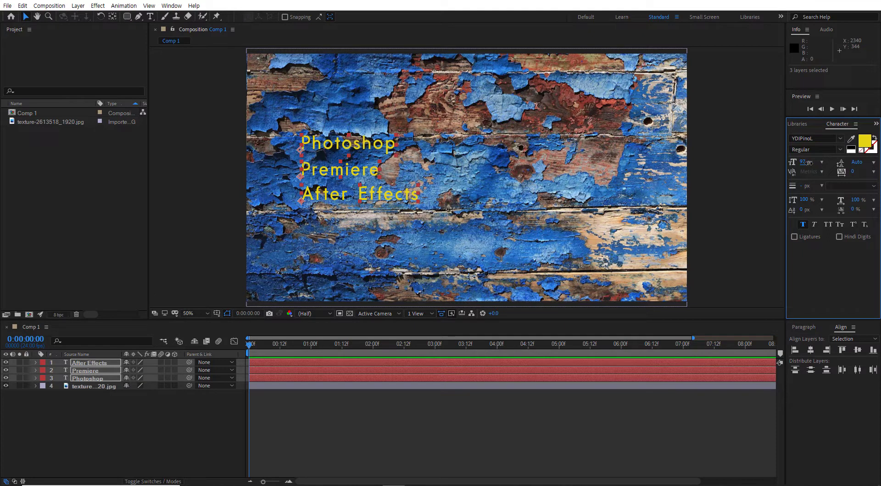
Step: Set the font size of the three text layers to 100 px and deselect them
click(808, 163)
text(100)
key(Return)
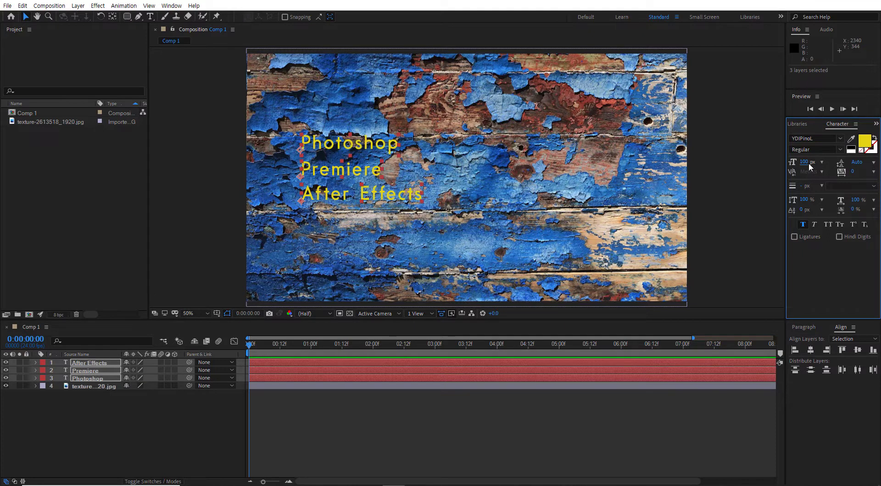
click(213, 164)
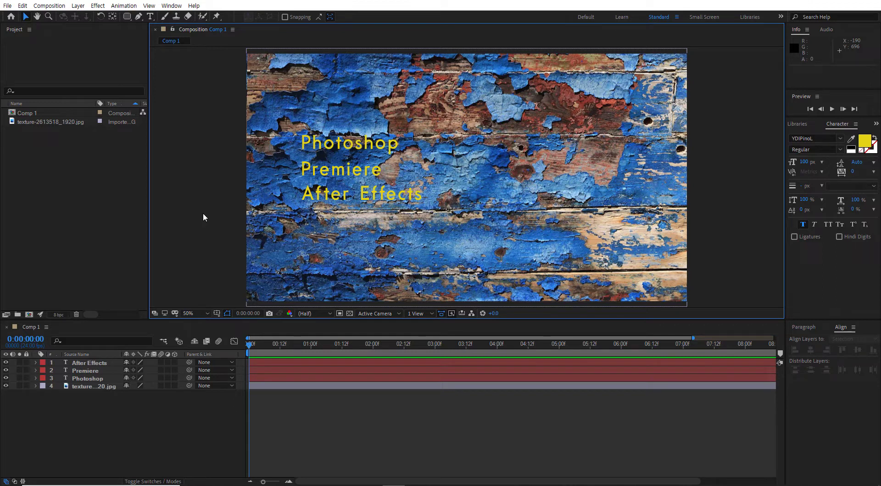
Step: Enable Center Anchor Point in New Shape Layers in the General preferences and apply the change
click(22, 6)
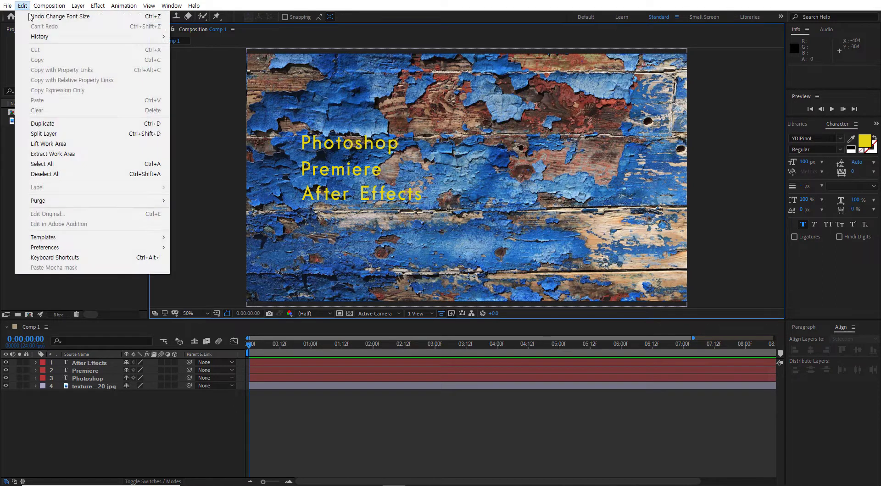
mouse_move(58, 248)
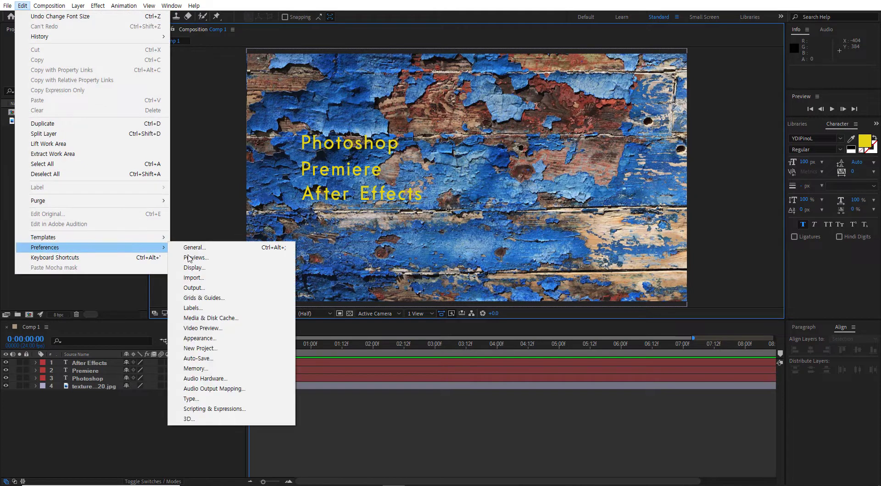
click(209, 248)
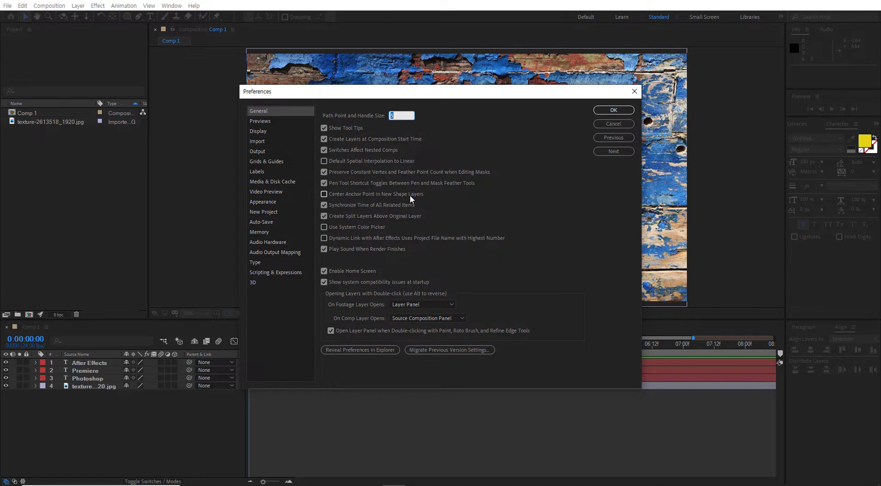
click(324, 194)
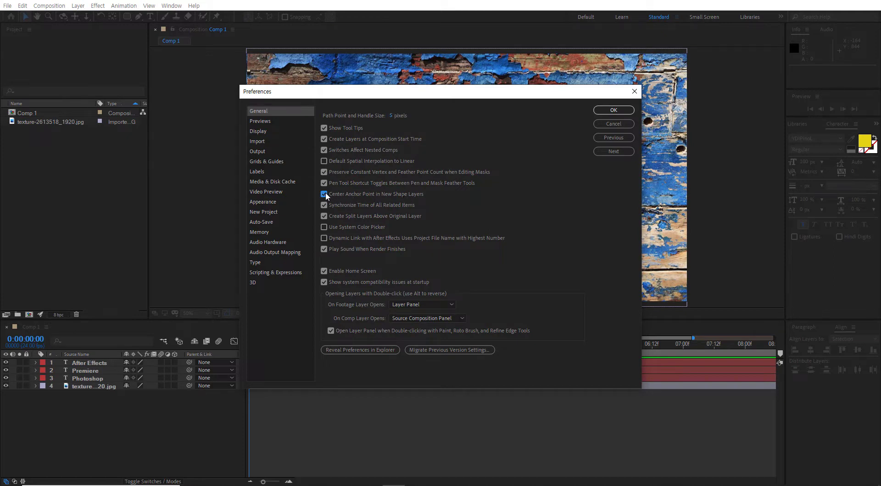
click(614, 111)
Step: Draw a rectangle shape about 714 by 364 px around the three lines of text and set its stroke width to 2 px
drag(131, 16, 169, 56)
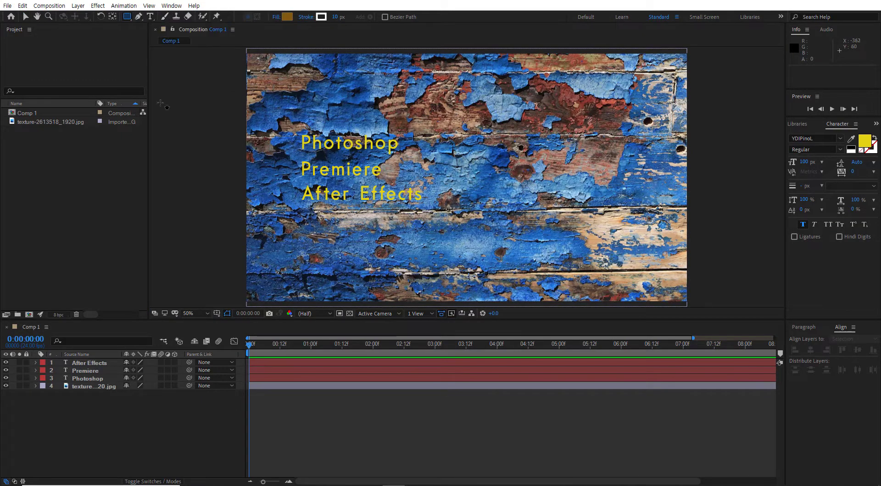
drag(277, 125, 440, 209)
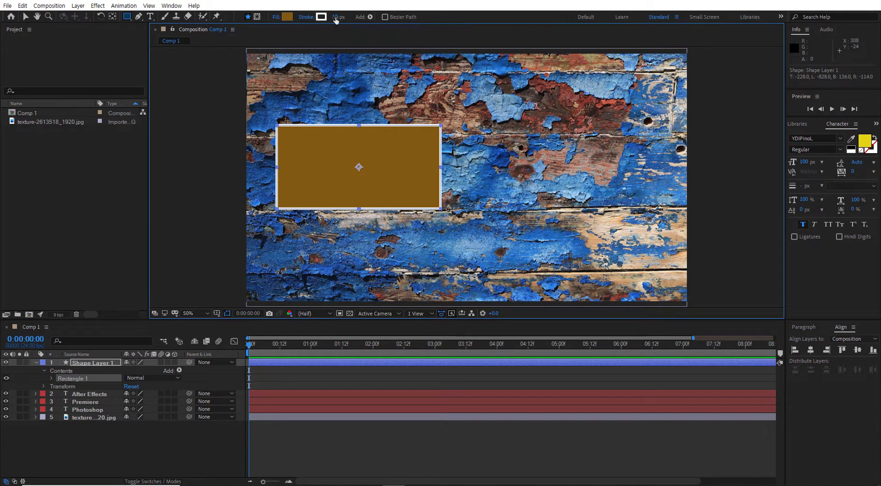
drag(333, 17, 331, 21)
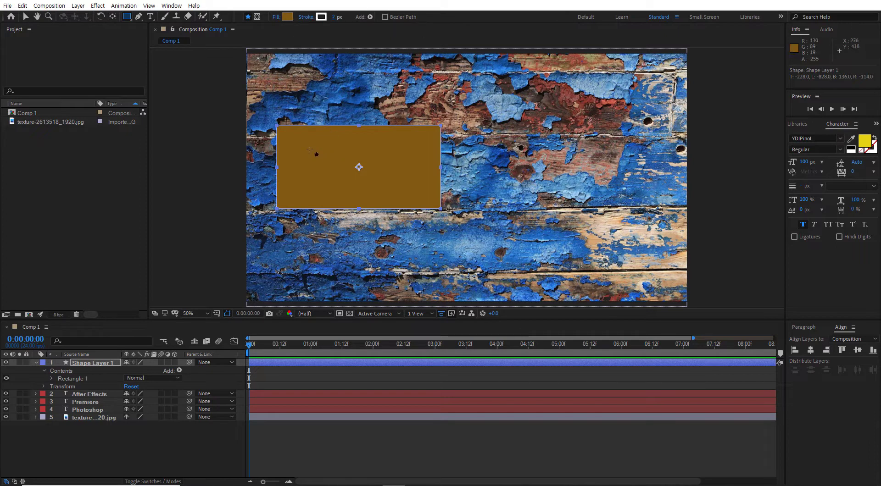
Step: Place the rectangle's shape layer between the Photoshop text layer and the texture layer, and collapse its properties
click(25, 17)
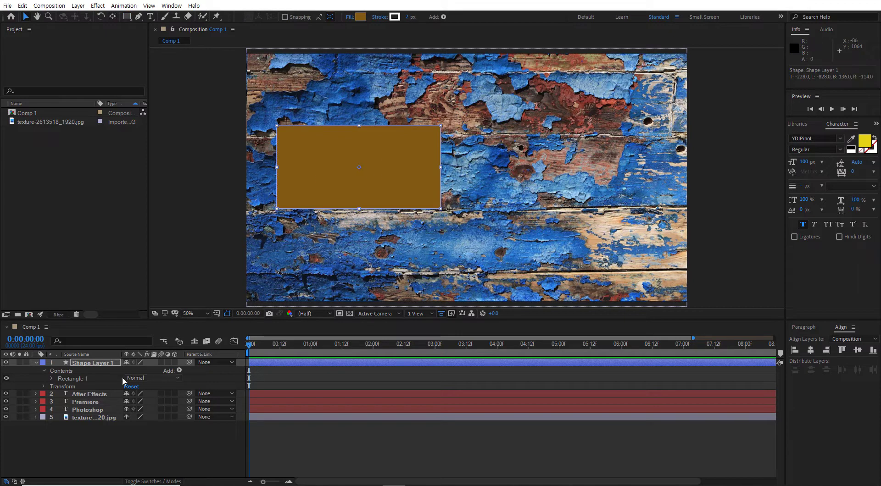
drag(107, 362, 101, 412)
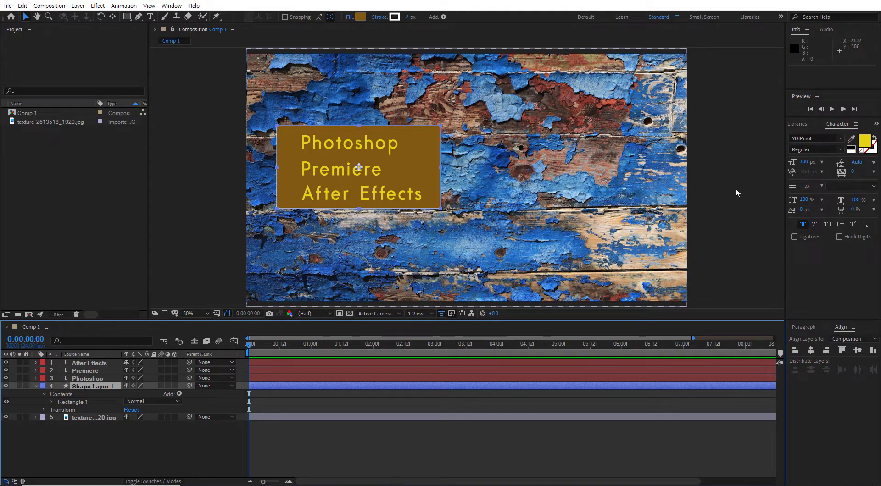
click(37, 386)
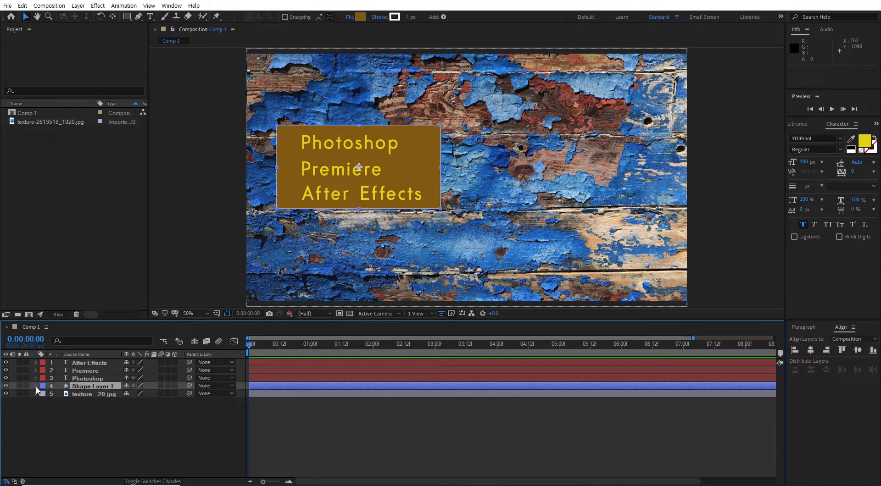
Step: Step the layer selection down from After Effects through Premiere to Photoshop and back up to After Effects
click(94, 364)
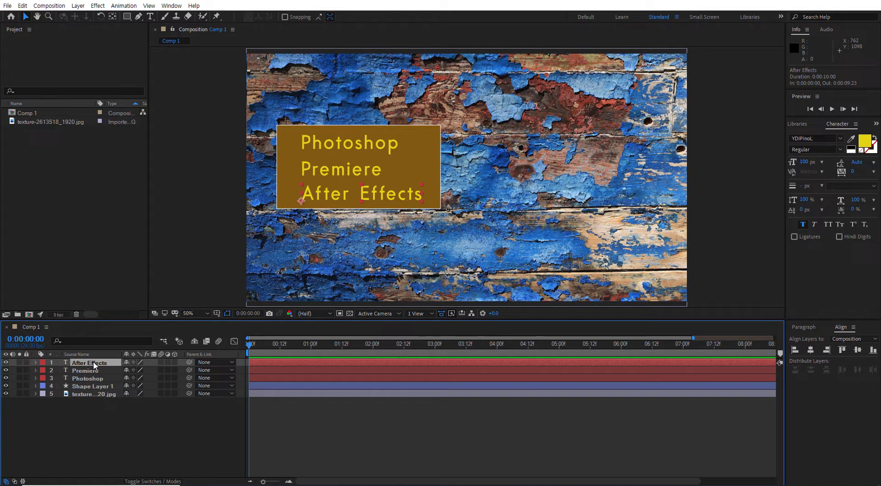
click(93, 371)
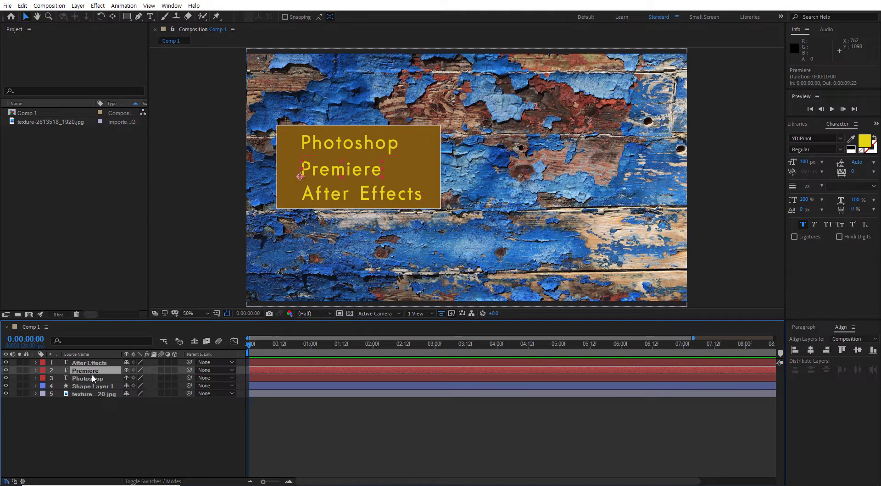
click(92, 380)
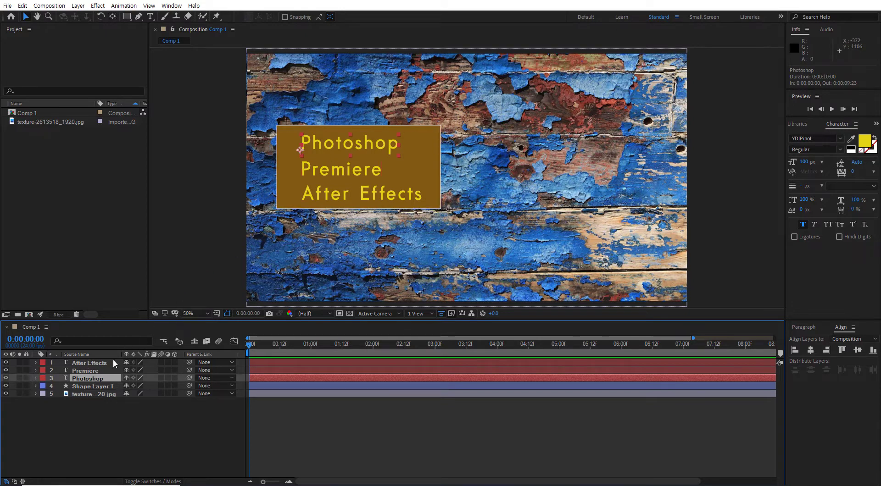
key(ctrl+Up)
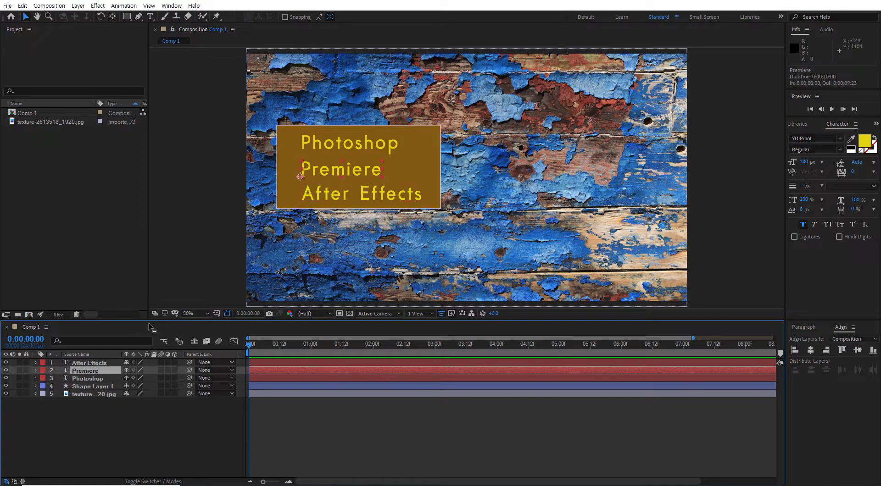
key(ctrl+Up)
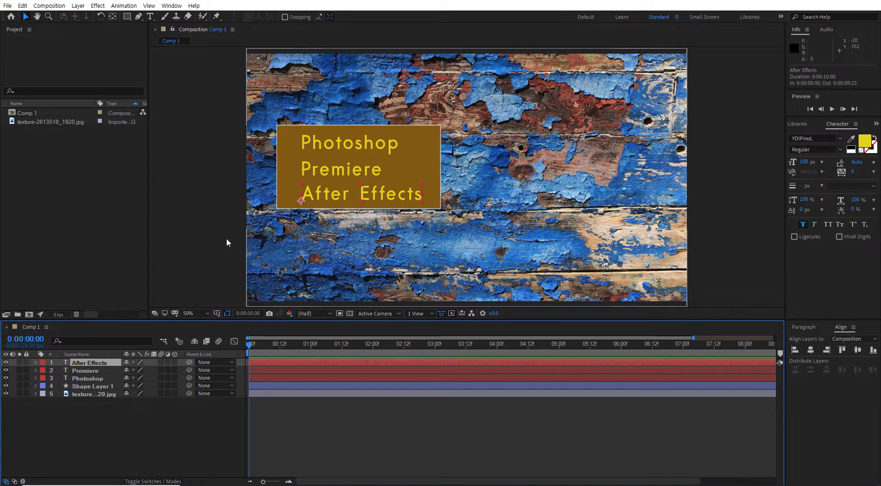
Step: Change the fill color of all three text layers to green 4DC50B and deselect them
shift+click(88, 378)
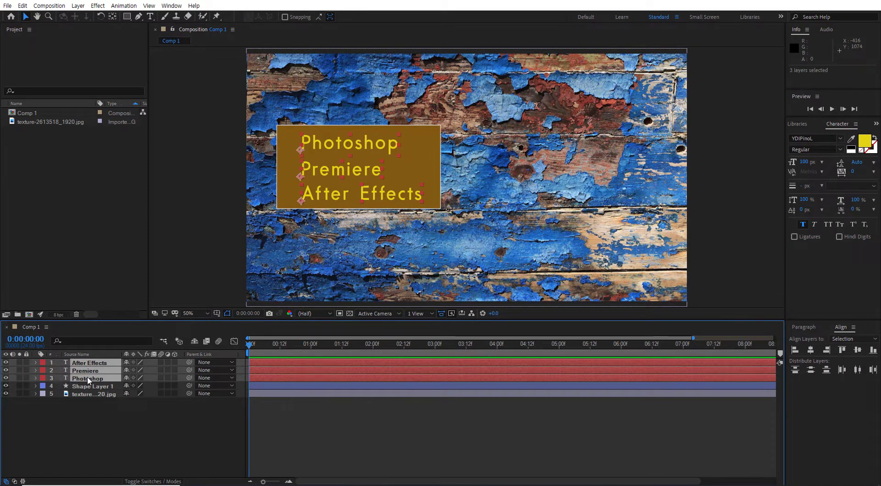
click(864, 141)
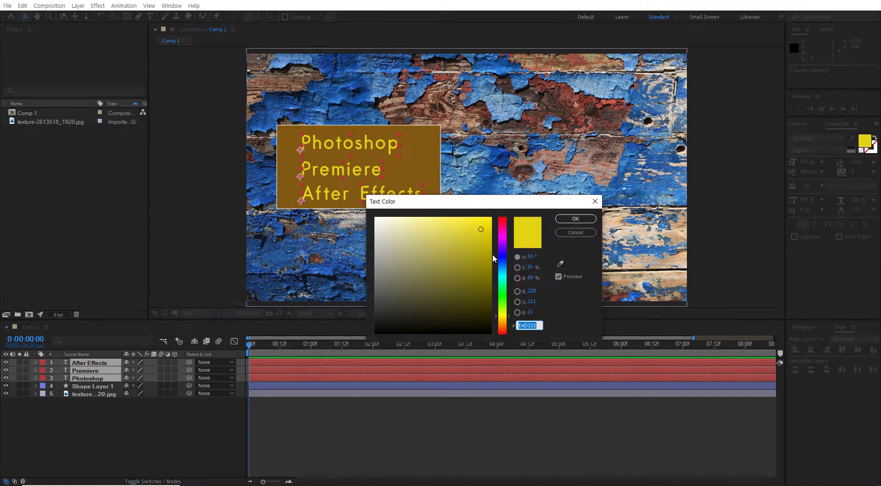
click(501, 240)
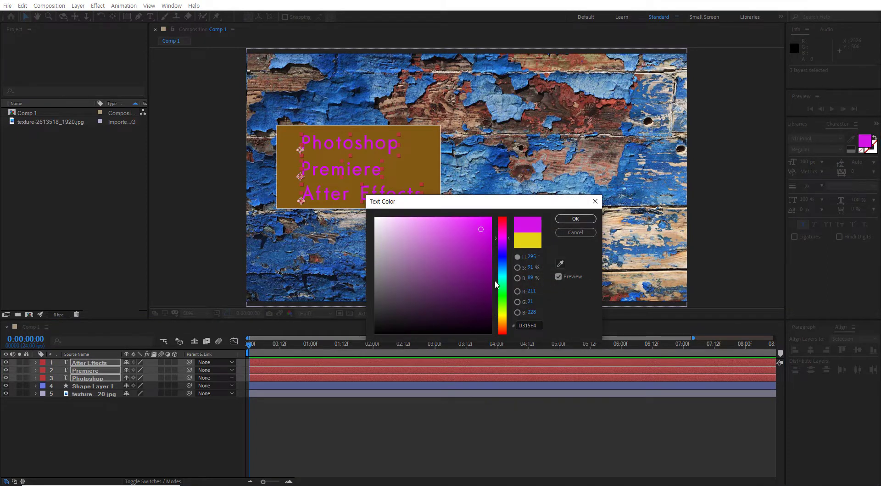
click(502, 303)
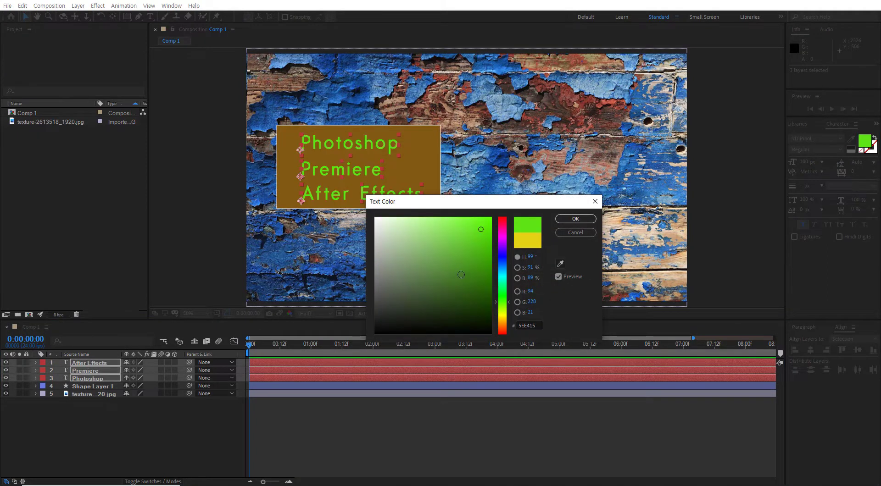
click(473, 288)
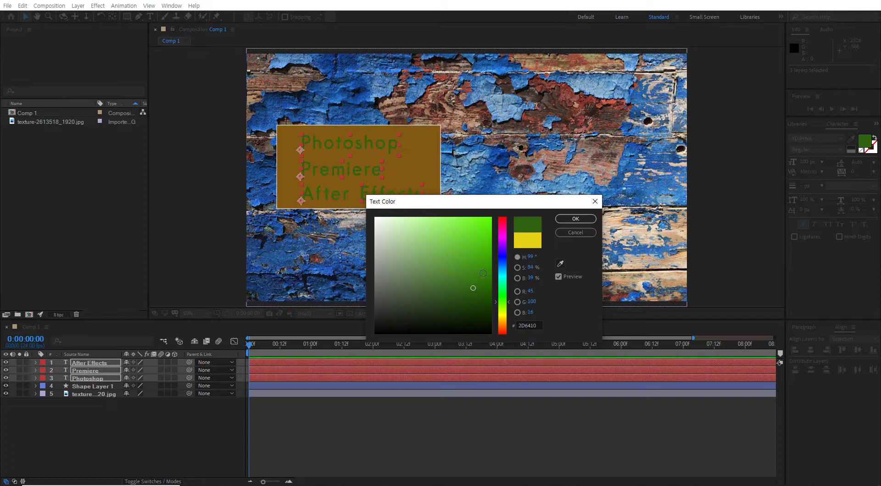
click(480, 250)
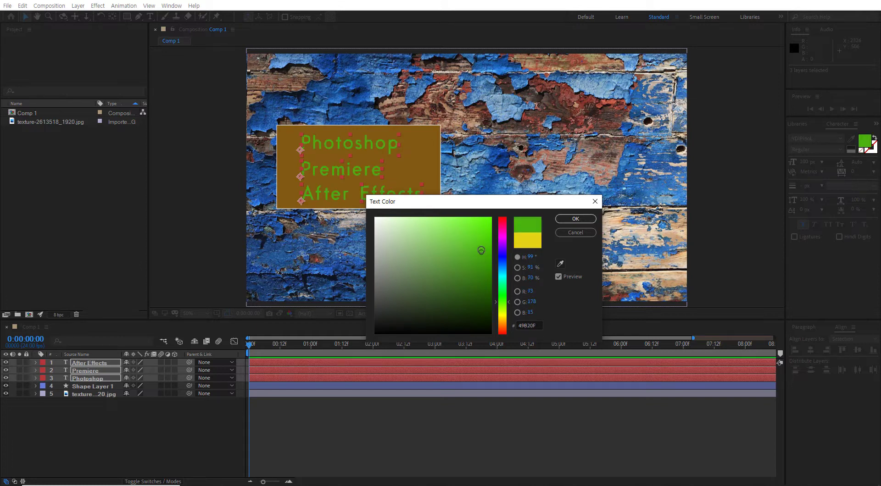
click(484, 243)
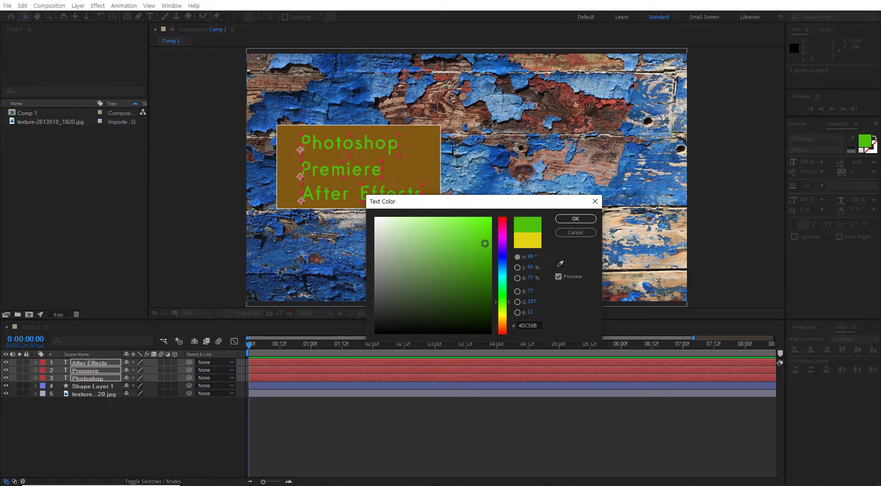
click(576, 219)
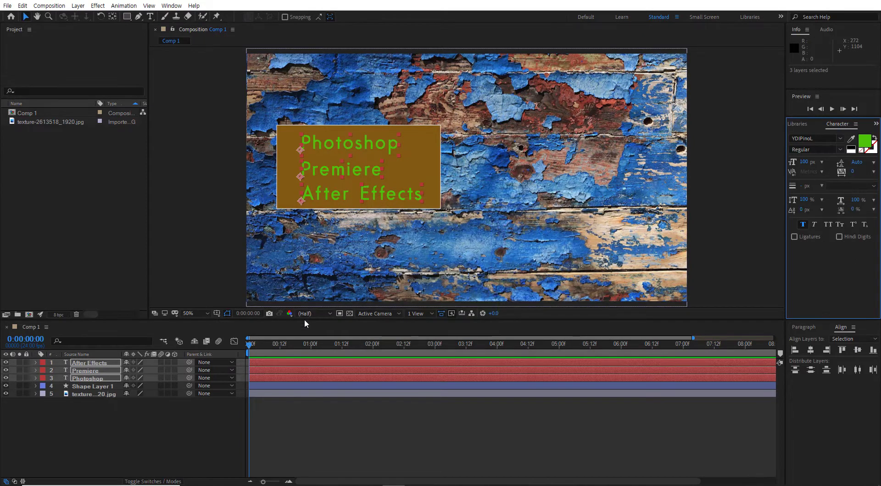
click(123, 404)
Step: Examine the transform properties of the texture layer and the After Effects text layer, collapsing each one again
click(98, 362)
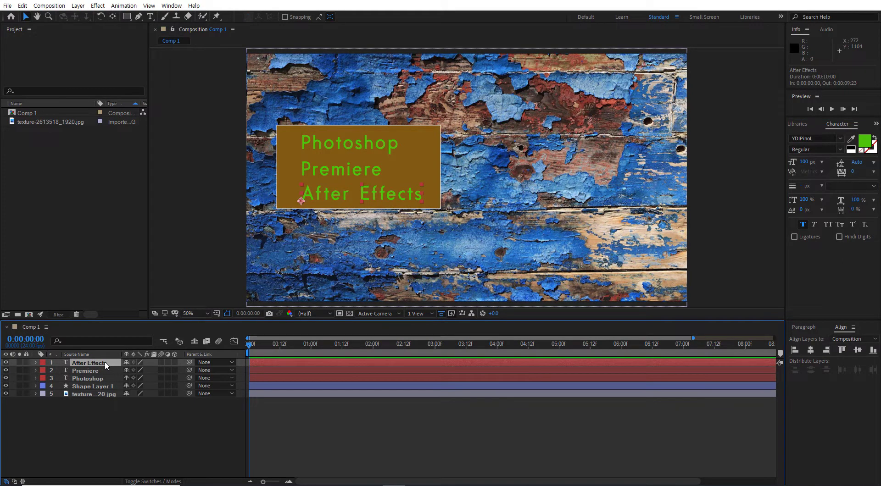
click(89, 395)
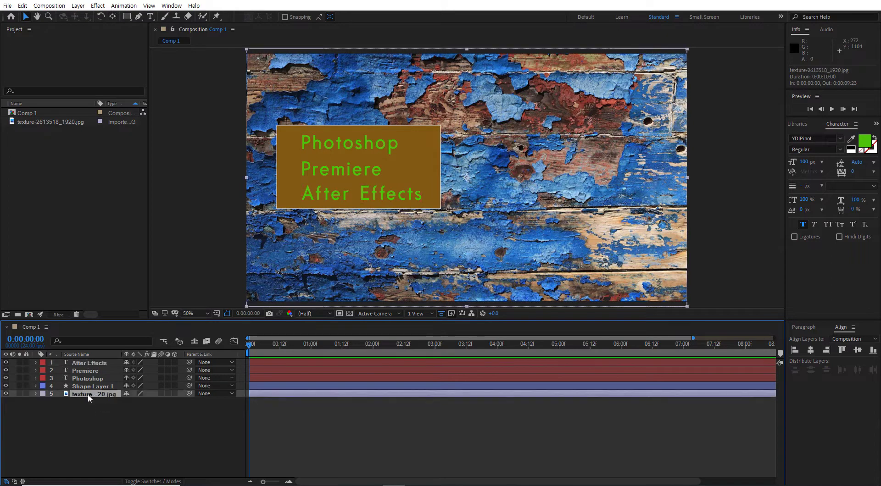
click(36, 393)
click(44, 403)
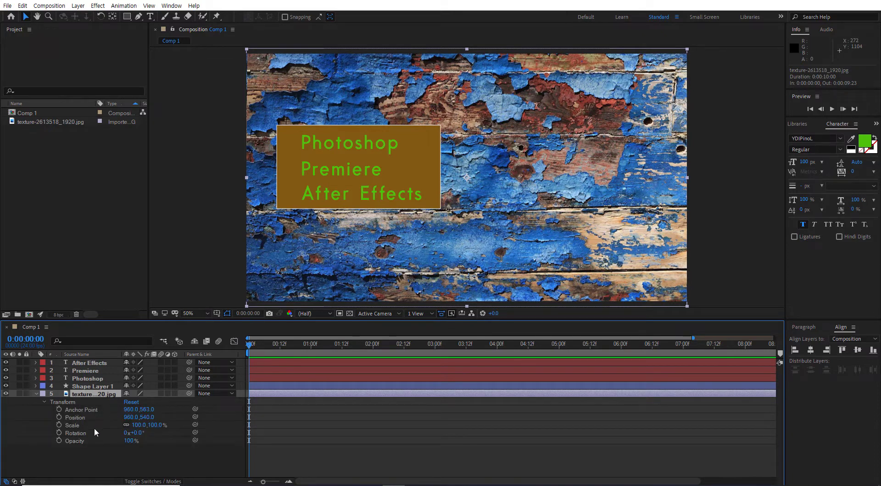
click(37, 393)
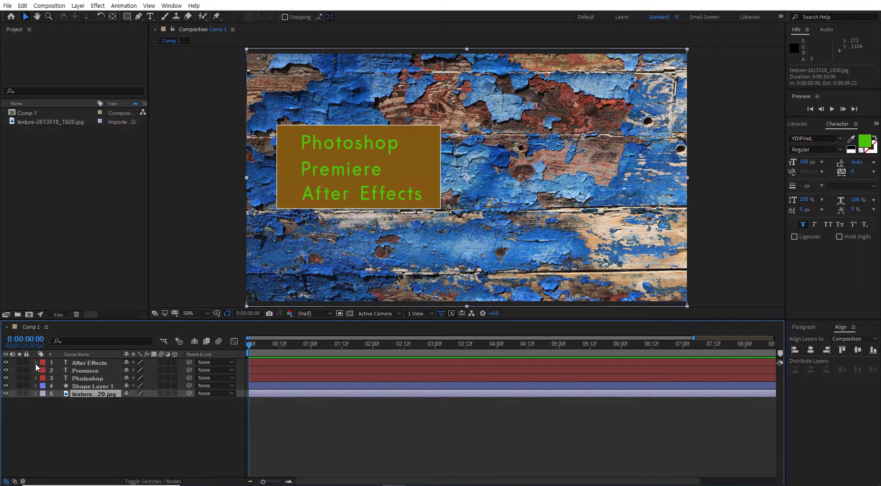
click(36, 363)
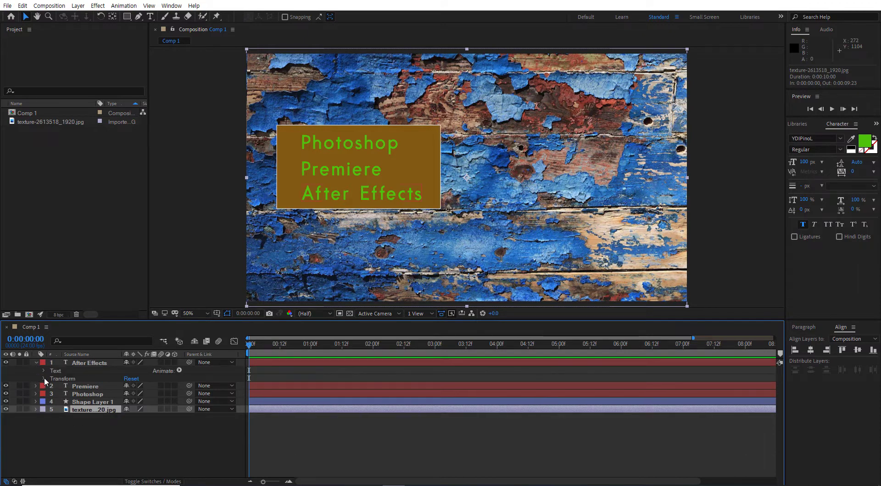
click(44, 378)
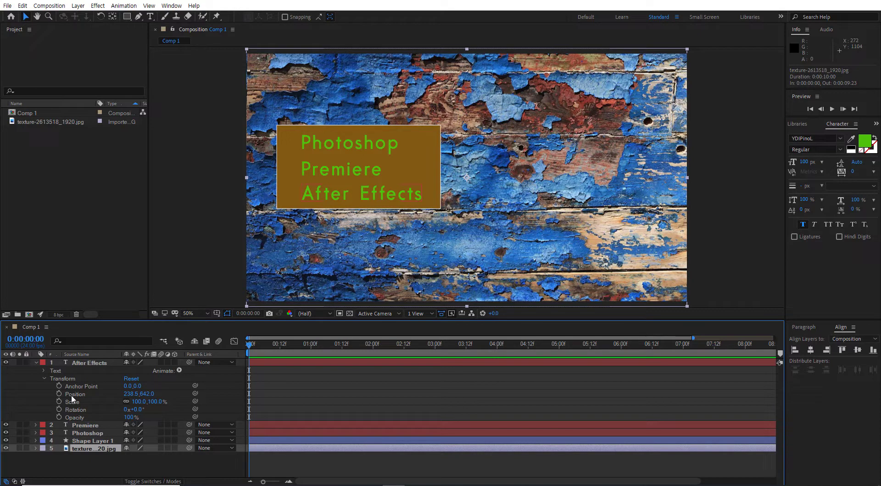
click(36, 362)
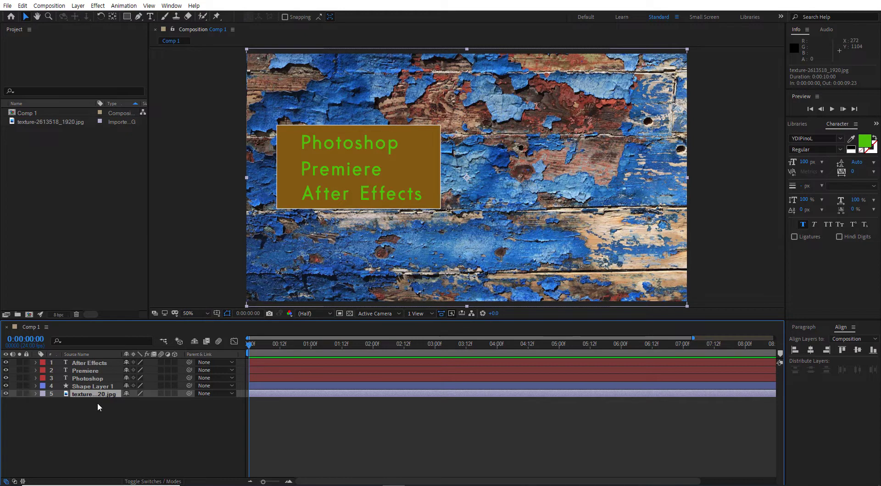
Step: Show the texture layer's Position on its own and its full set of transform properties, and collapse the layer
key(p)
click(37, 394)
click(37, 394)
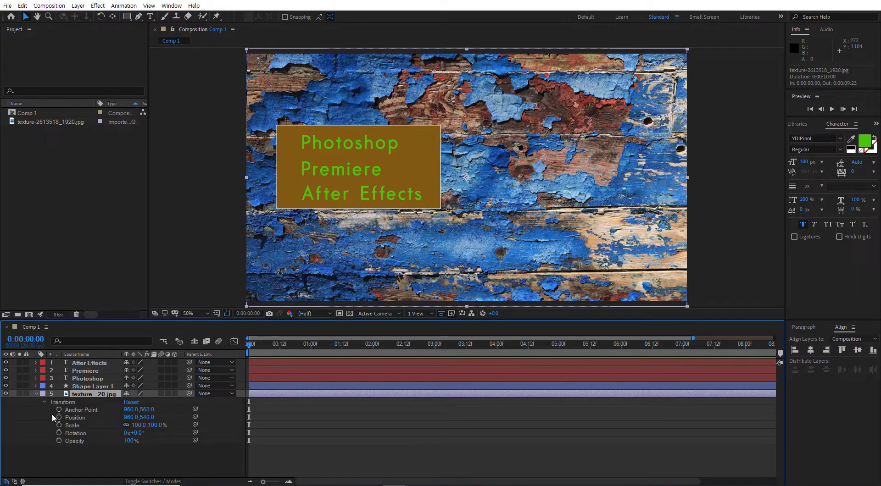
click(36, 393)
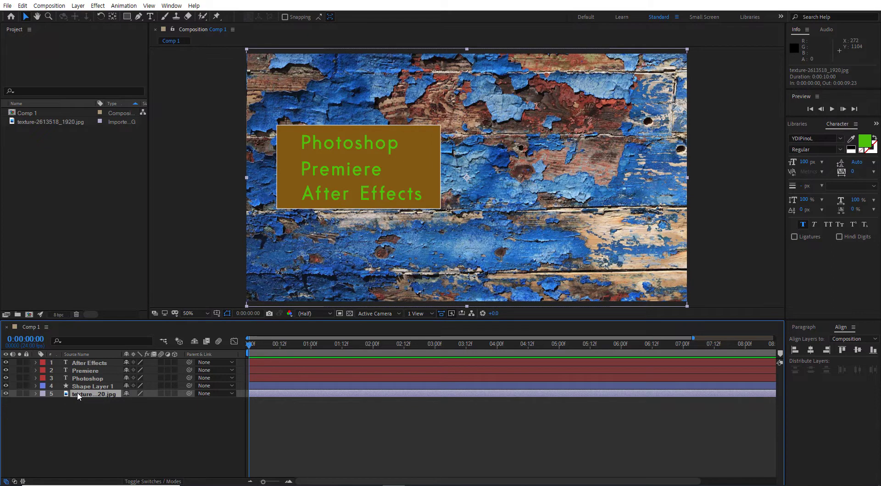
Step: Show and hide the texture layer's Scale, Rotation and Opacity one at a time, and leave only Position displayed
key(s)
key(s)
key(r)
key(r)
key(t)
key(t)
key(p)
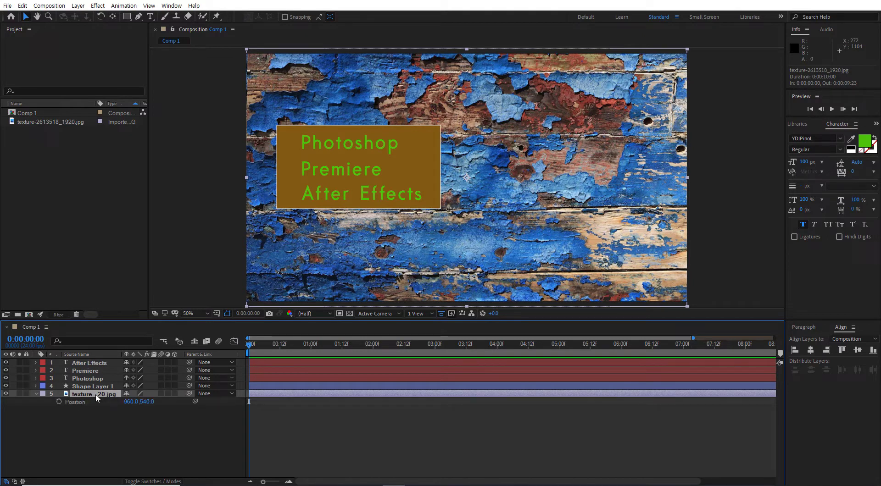
Step: Show the texture layer's Scale, add its Position to the display, and collapse the layer
key(s)
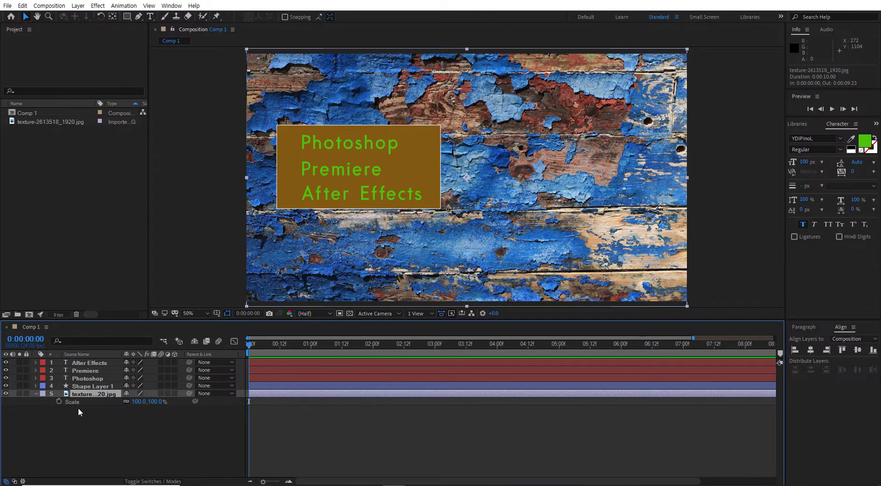
key(shift+p)
click(37, 394)
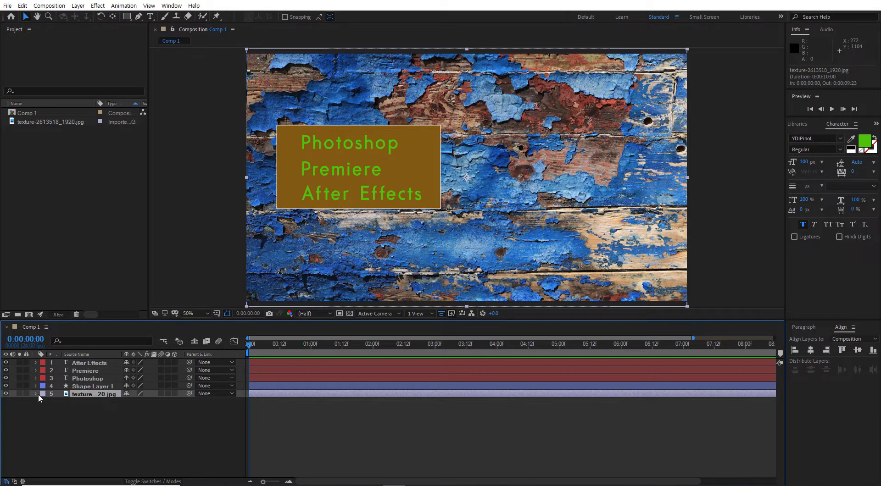
Step: Select the After Effects, Premiere and Photoshop text layers and display their Scale and Opacity properties together
click(100, 362)
shift+click(98, 379)
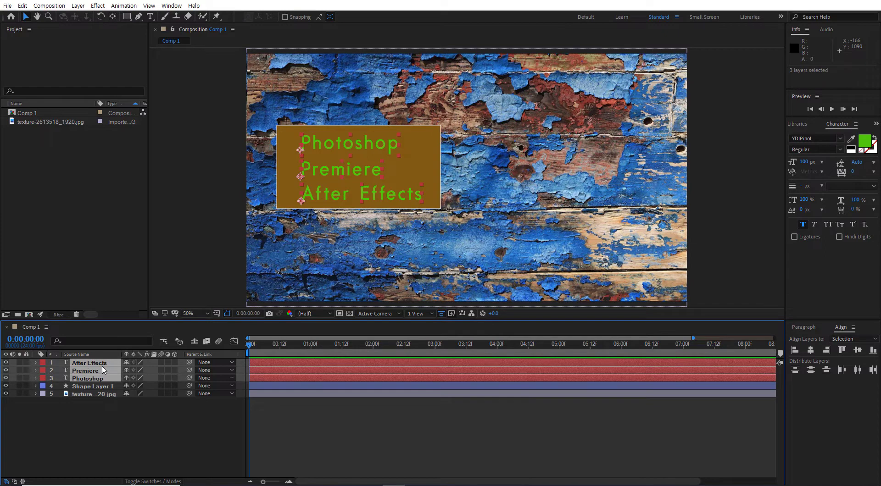
click(107, 415)
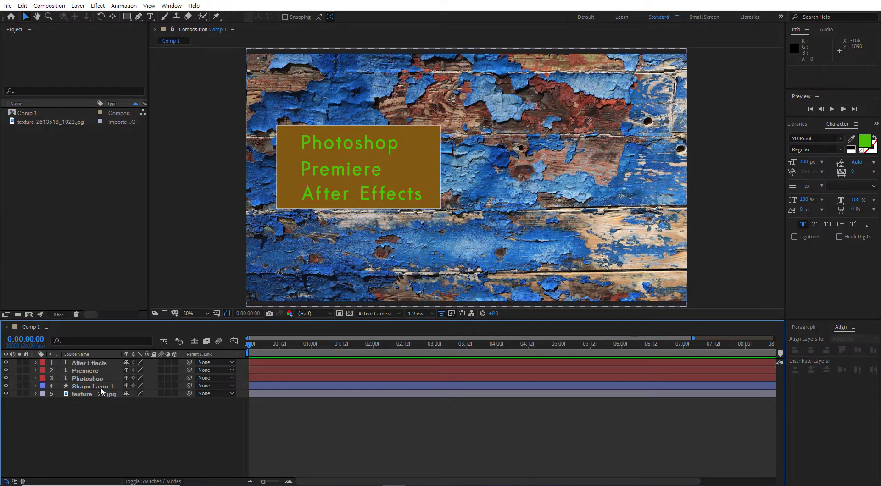
click(95, 362)
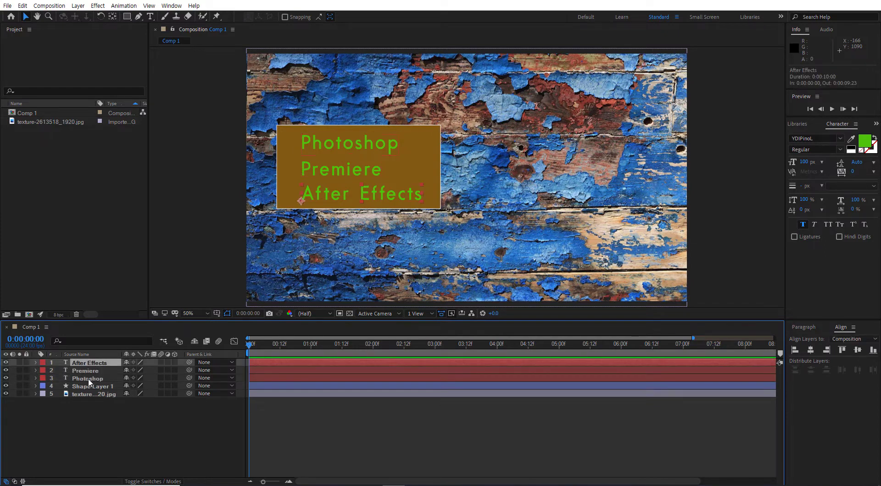
shift+click(89, 383)
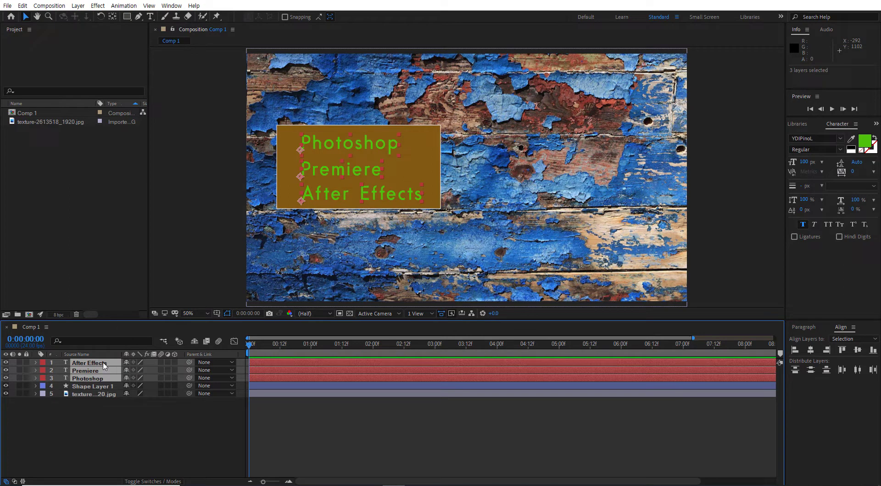
key(t)
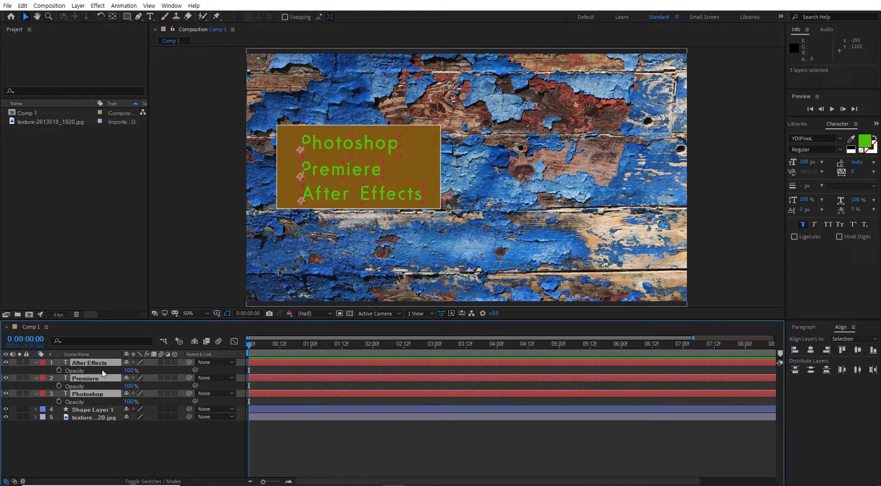
key(shift+s)
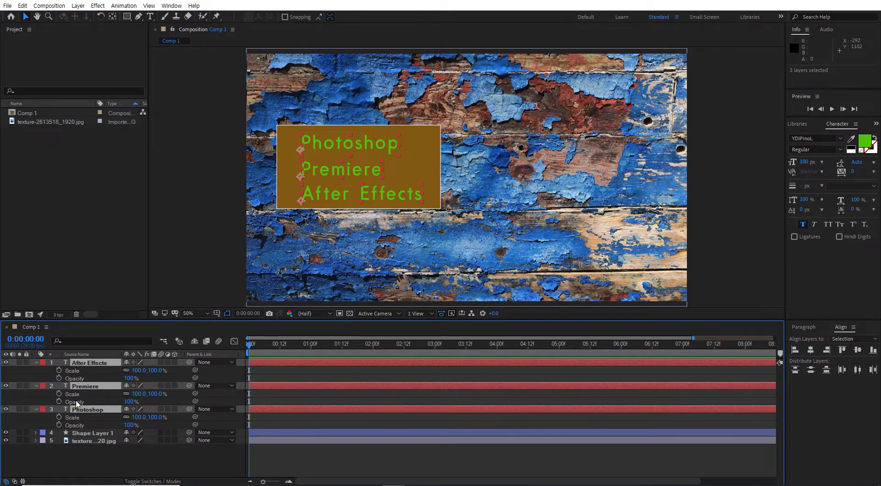
Step: Add Scale and Opacity keyframes to the three text layers at 0:00:02:00
drag(249, 346, 372, 354)
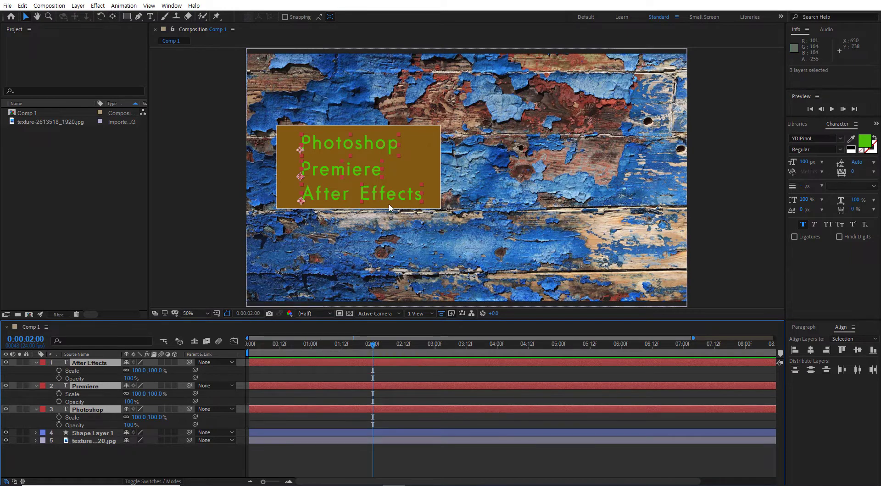
click(59, 370)
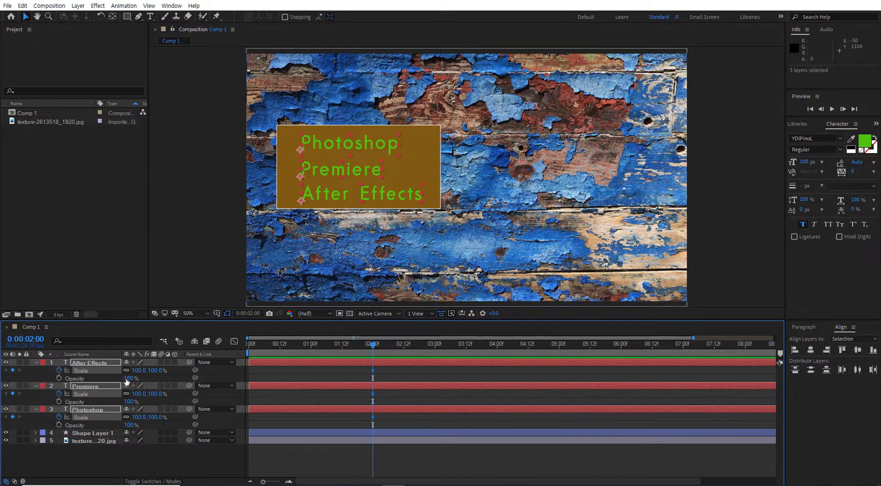
click(60, 378)
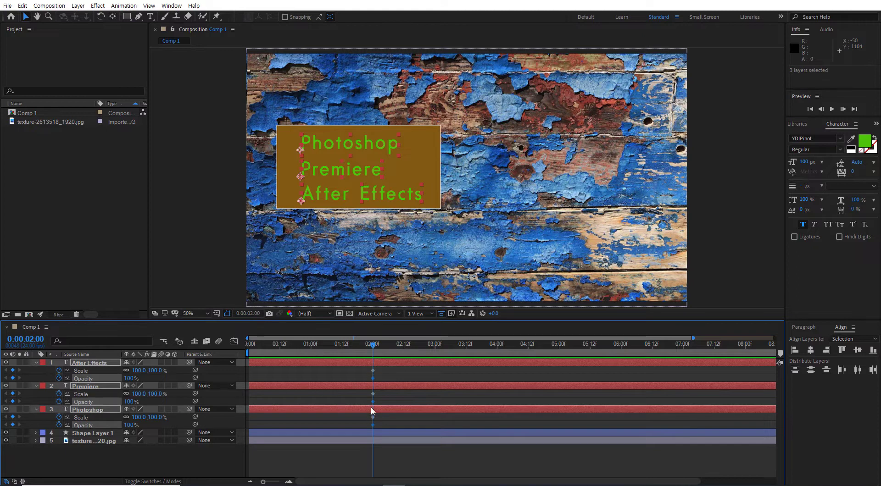
Step: Set the Scale of the three text layers to 0% at 0:00:00:00
drag(372, 346, 245, 341)
click(158, 371)
text(85)
key(Return)
drag(143, 370, 160, 369)
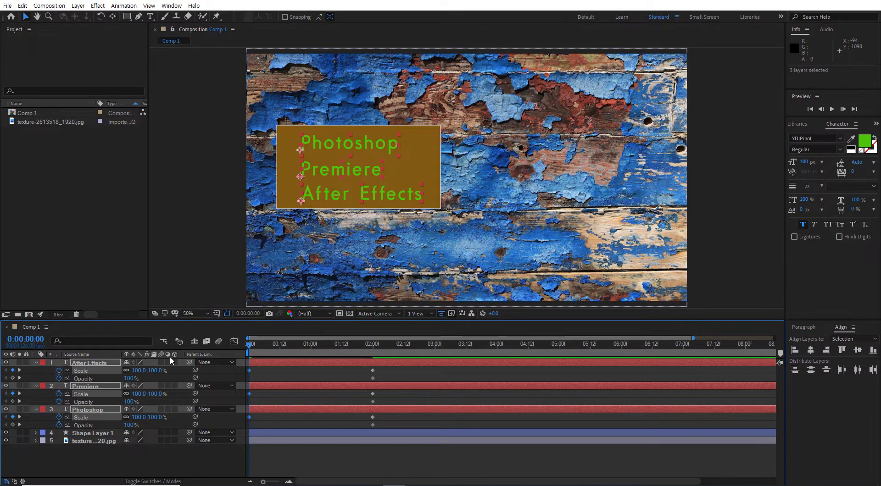
drag(158, 372, 113, 370)
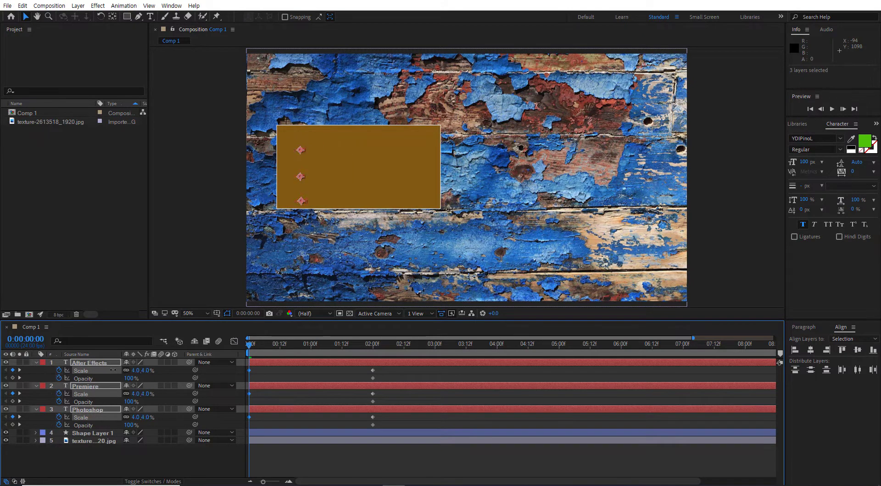
click(145, 370)
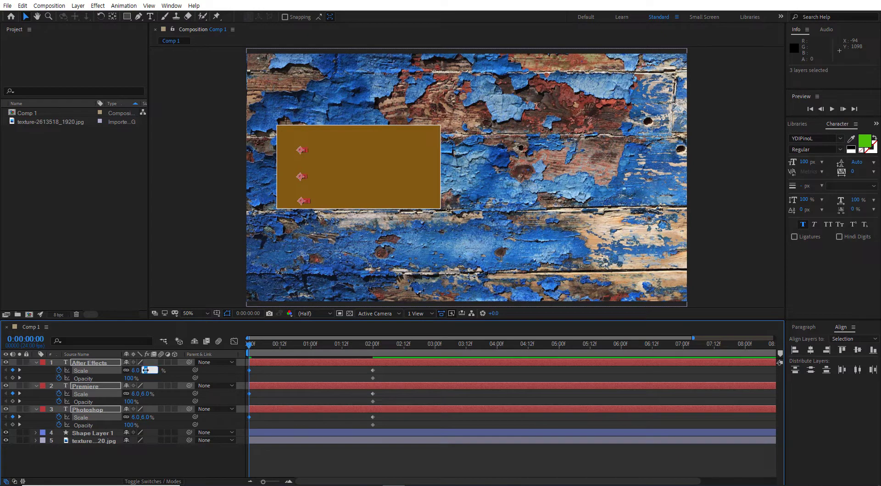
text(0)
key(Return)
Step: Set the Opacity of the three text layers to 0% at 0:00:00:00 and scrub to 0:00:02:00 to check the animation
drag(133, 381, 123, 380)
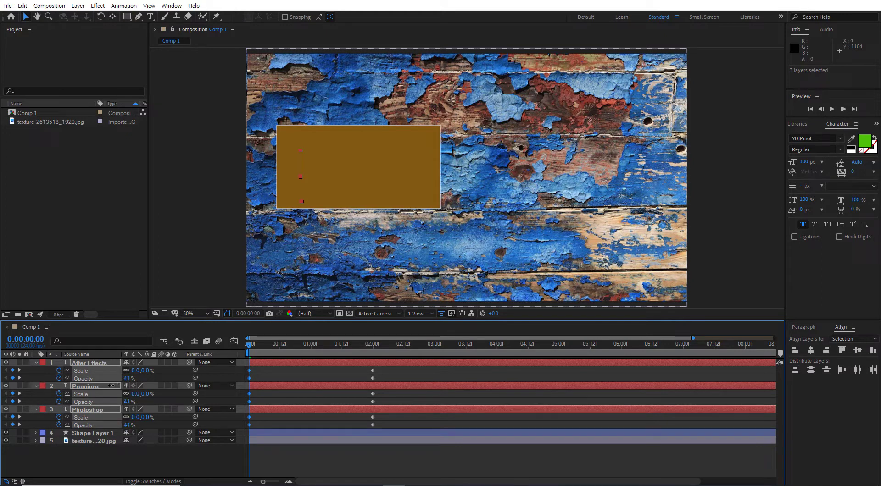
drag(101, 388, 99, 389)
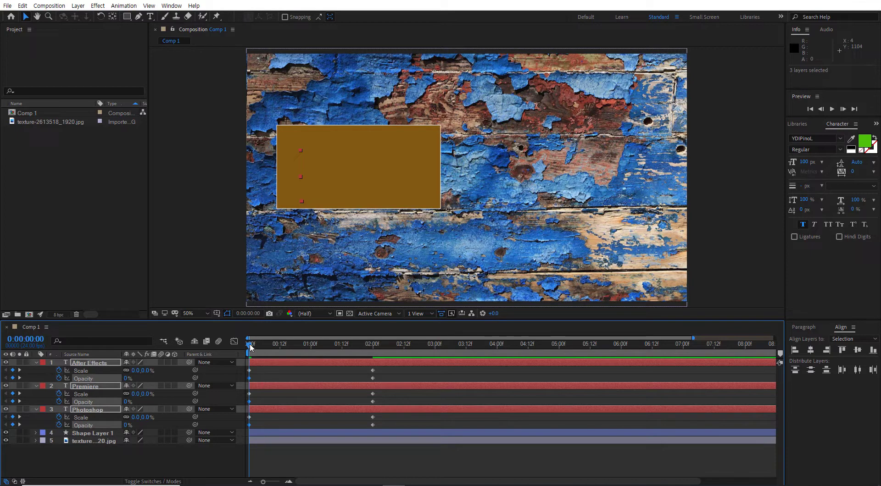
drag(250, 345, 374, 347)
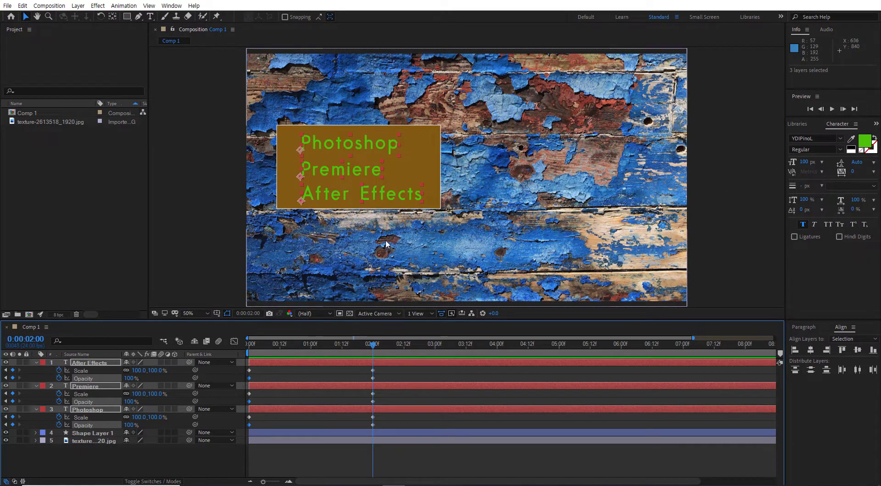
Step: Change the fill color of the three text layers to orange C55E0B and scrub back to 0:00:01:22
click(869, 142)
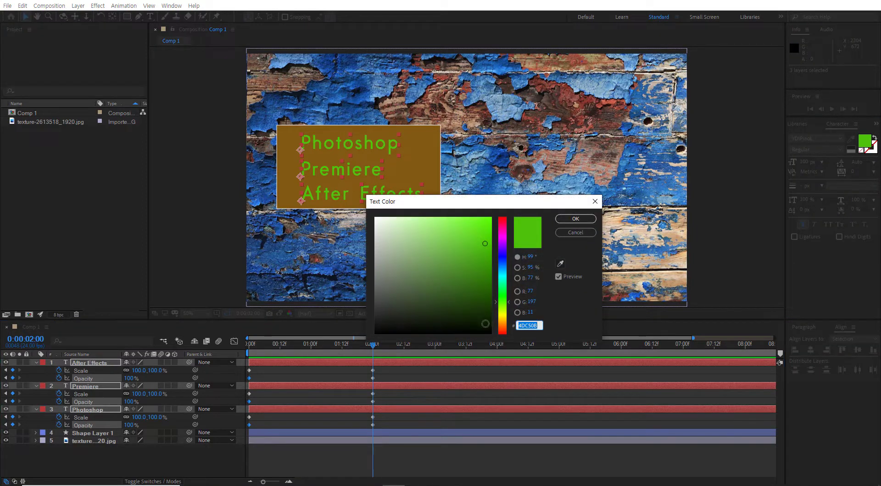
click(502, 325)
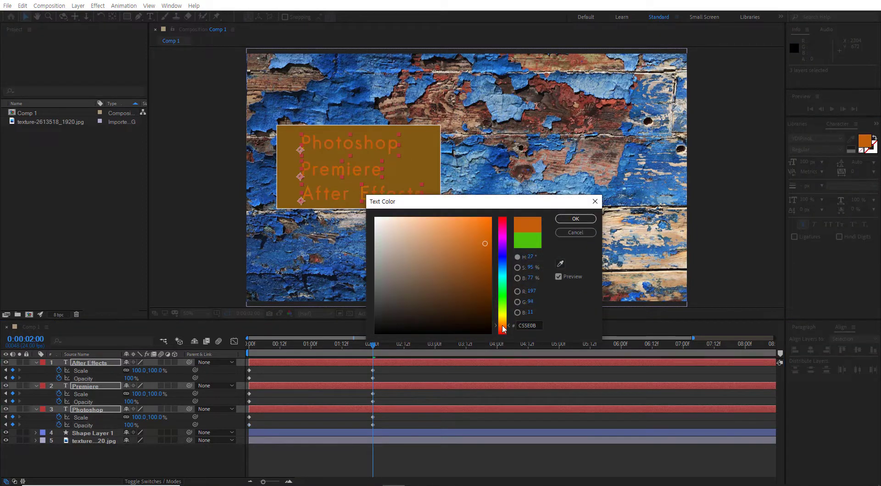
click(576, 219)
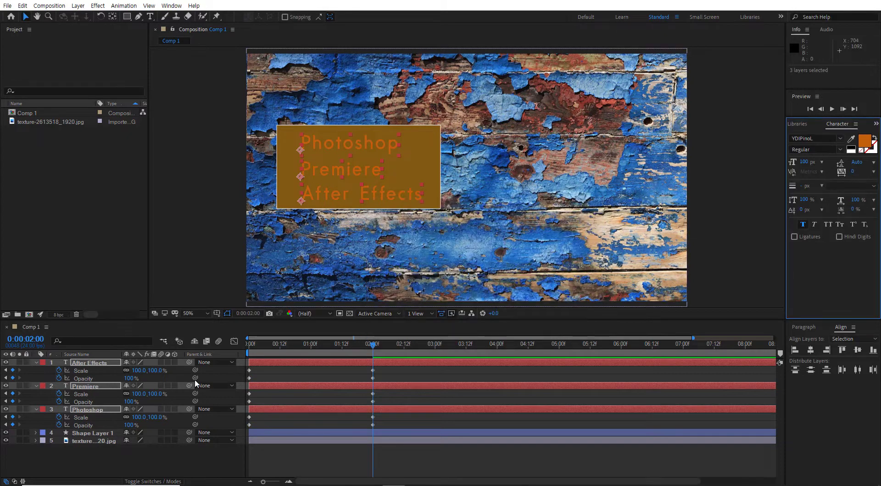
mouse_move(370, 347)
mouse_down()
mouse_move(269, 345)
mouse_move(364, 348)
mouse_up()
key(space)
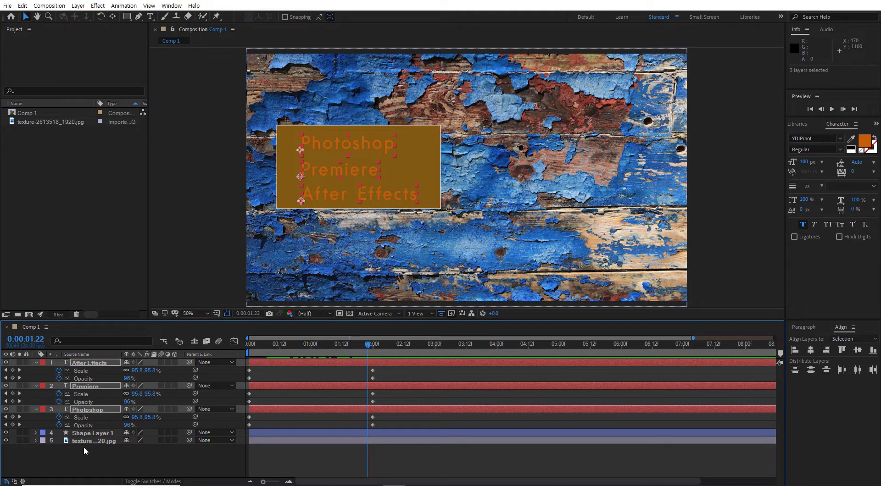
Step: Try to recolor the brown rectangle yellow E6CF0F through the text fill color, and deselect the shape layer
click(91, 433)
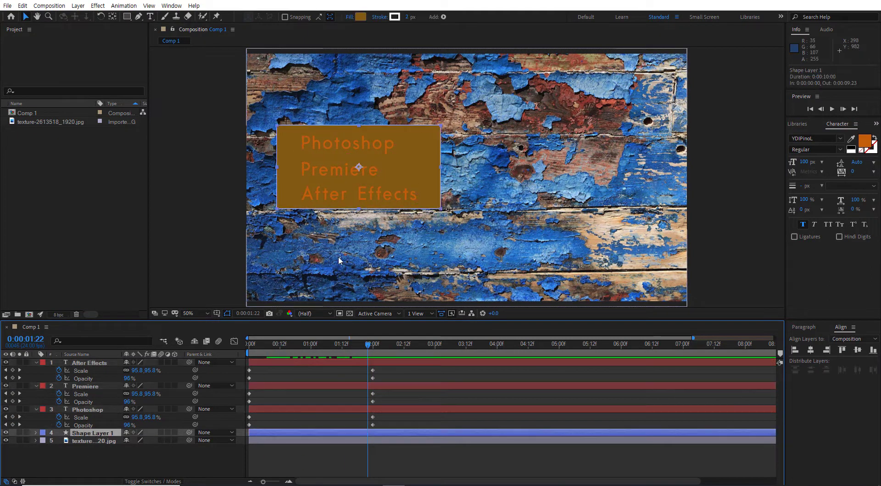
click(868, 146)
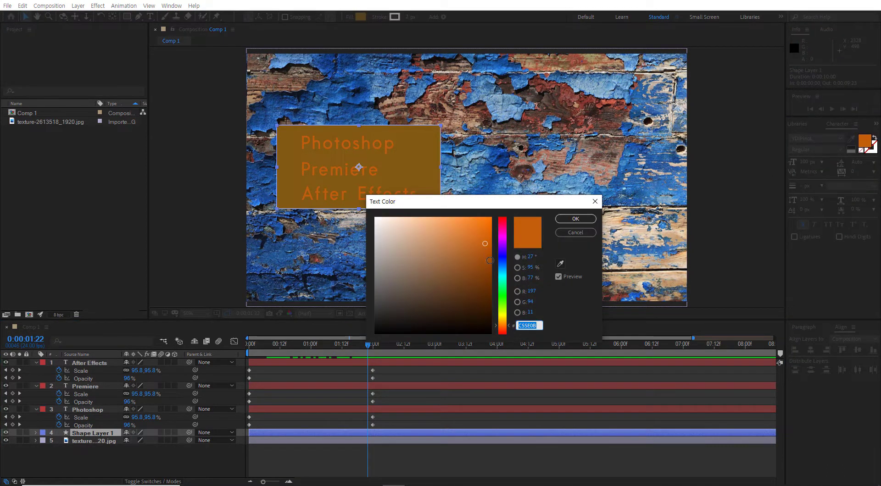
click(502, 316)
drag(476, 271, 480, 261)
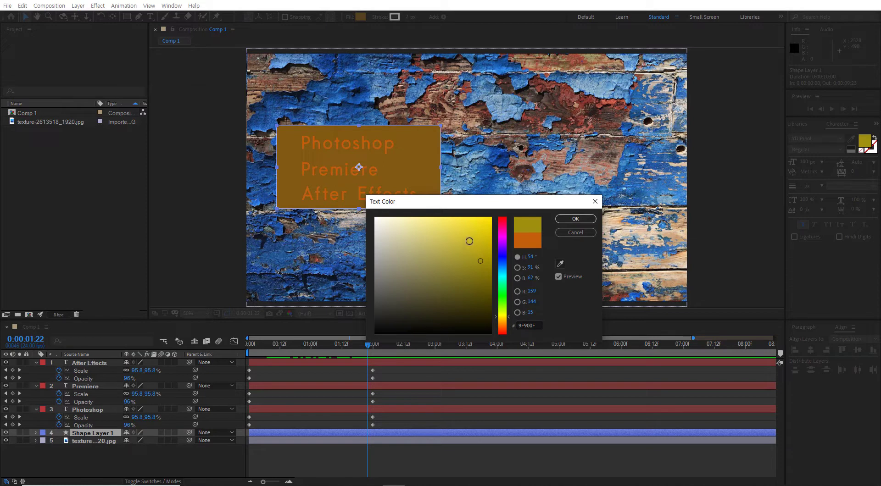
click(477, 236)
drag(476, 237, 483, 229)
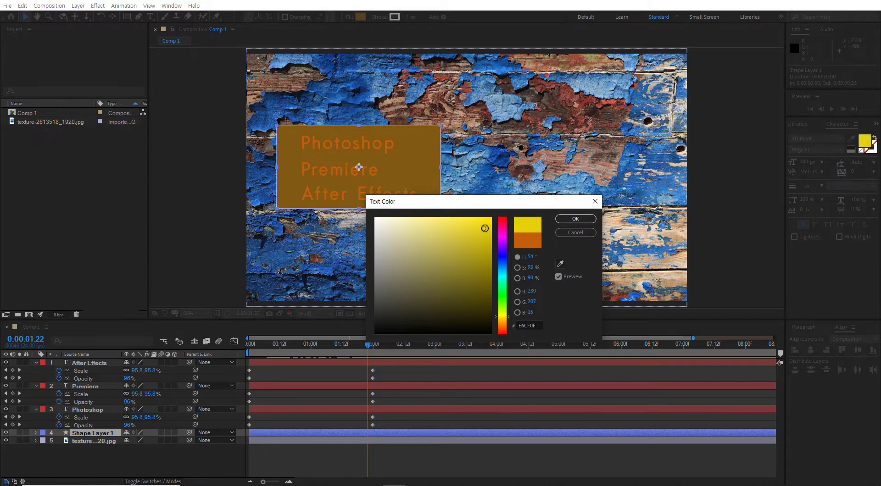
click(575, 219)
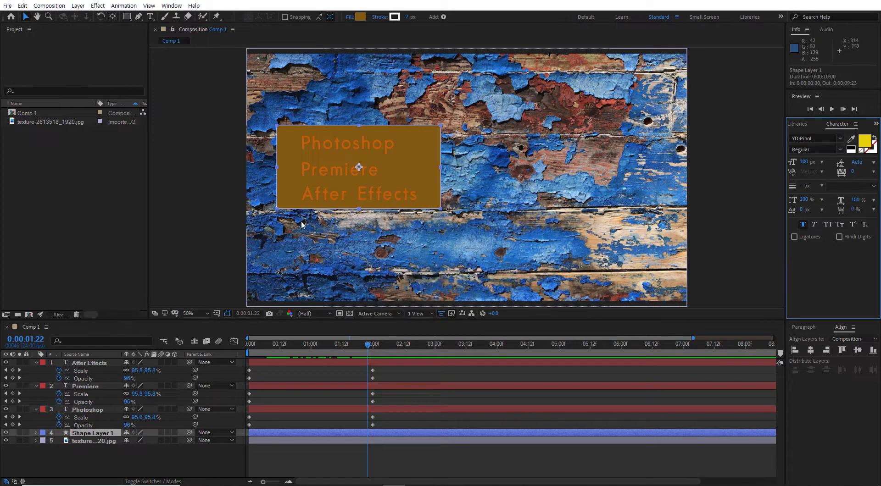
click(204, 243)
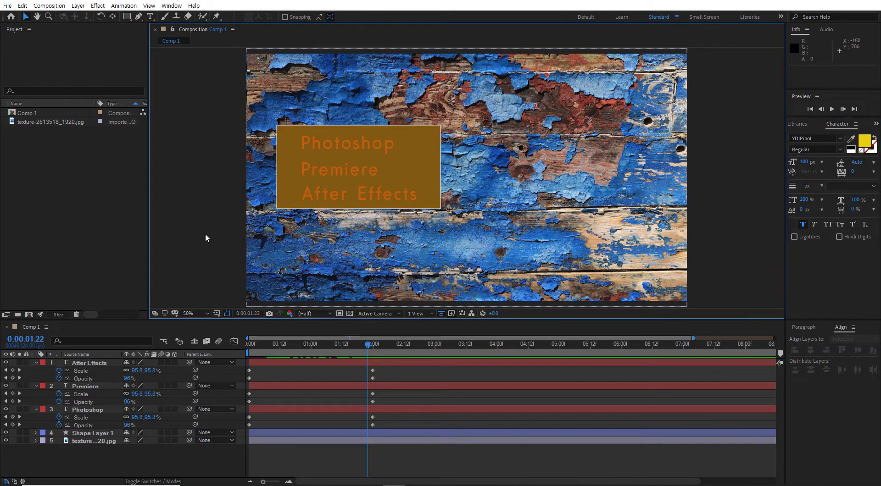
Step: Change the rectangle's shape fill from brown to a light, muted orange and deselect it
click(428, 144)
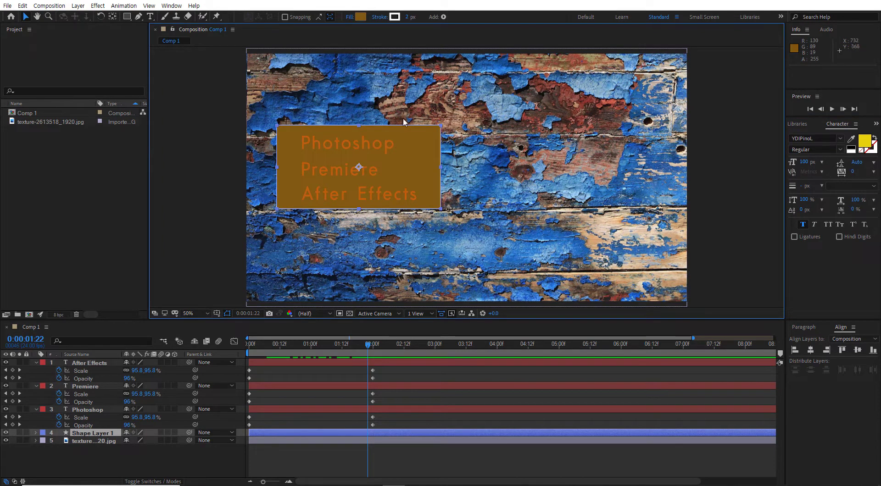
click(361, 17)
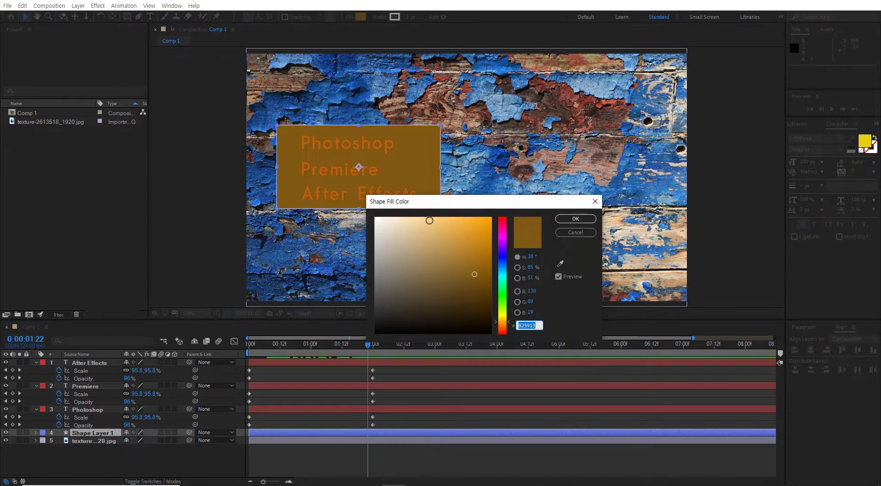
click(459, 237)
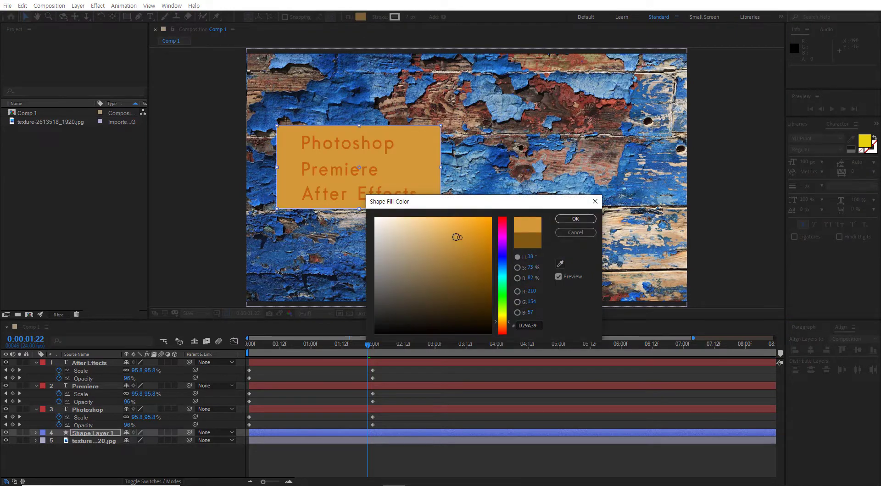
click(470, 233)
click(466, 226)
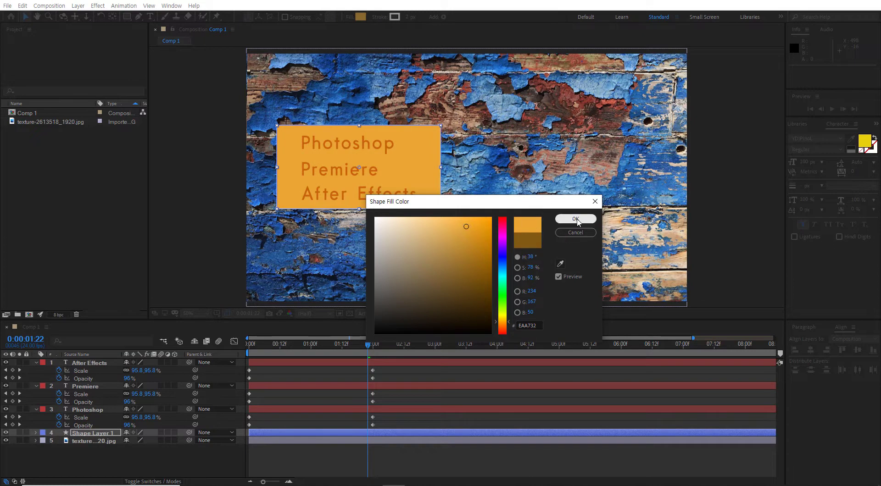
click(447, 232)
click(575, 219)
click(210, 169)
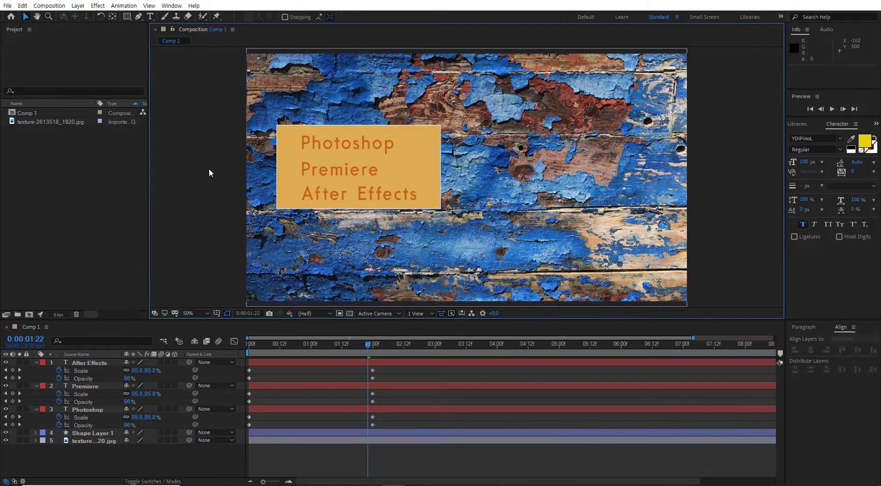
Step: Preview the animation from the start and move the ending Scale and Opacity keyframes of all three text layers to 0:00:01:00
drag(368, 347, 248, 344)
key(space)
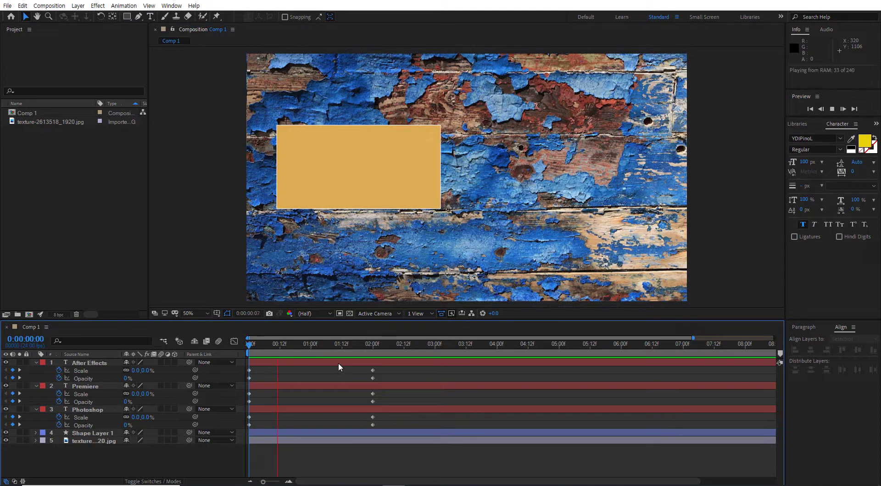
key(space)
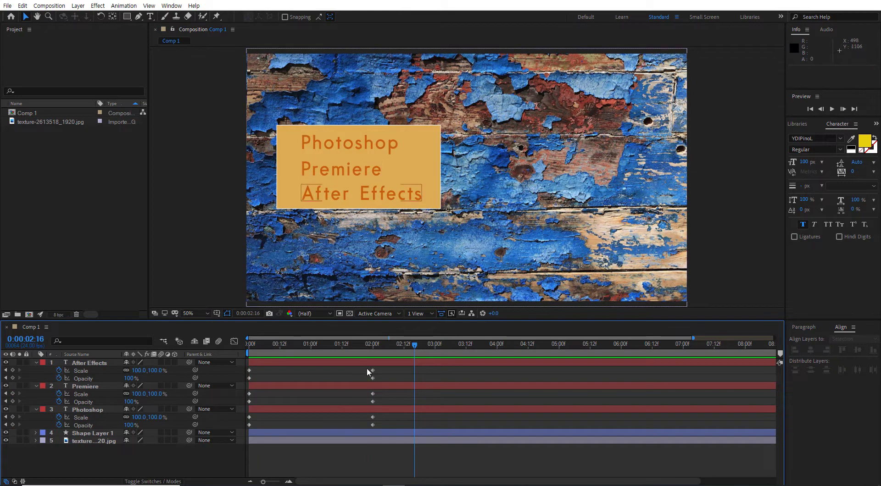
drag(366, 367, 380, 429)
drag(373, 395, 312, 387)
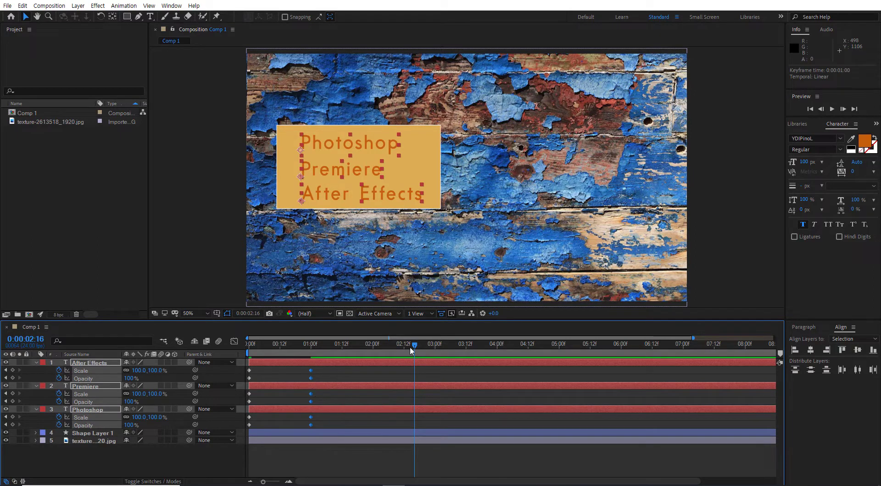
Step: Preview the retimed text animation from the start and deselect all layers
drag(414, 347, 248, 343)
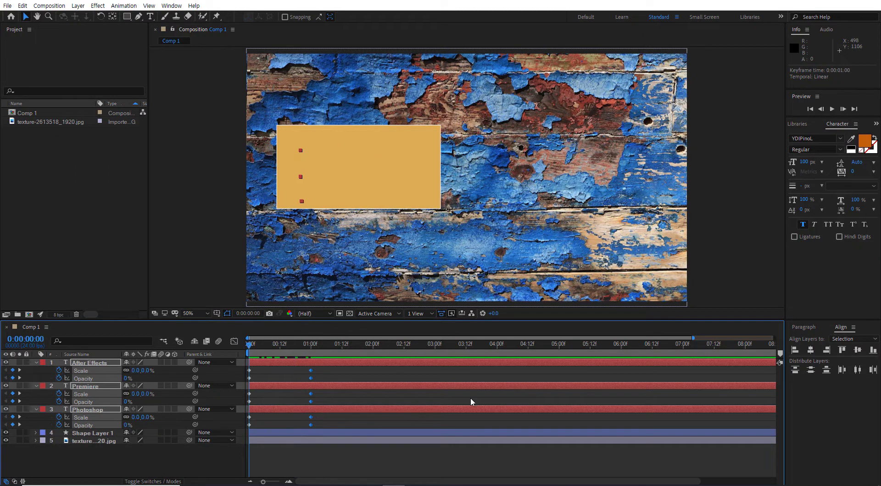
key(space)
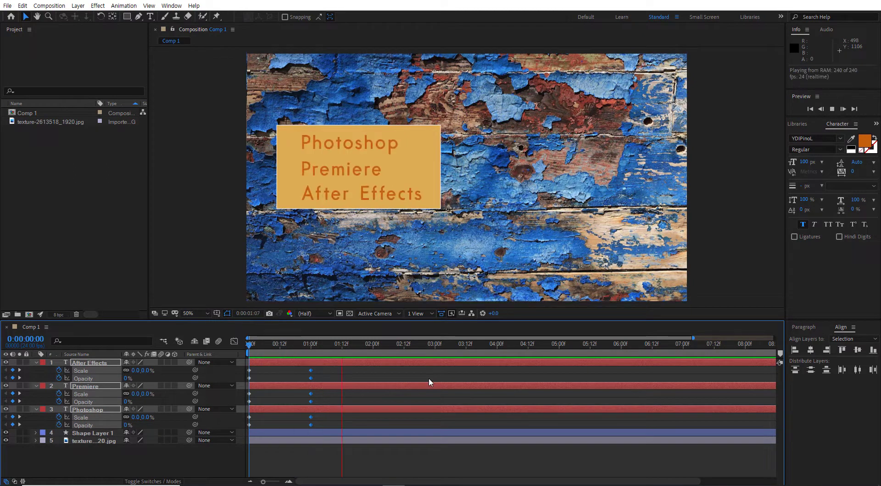
key(space)
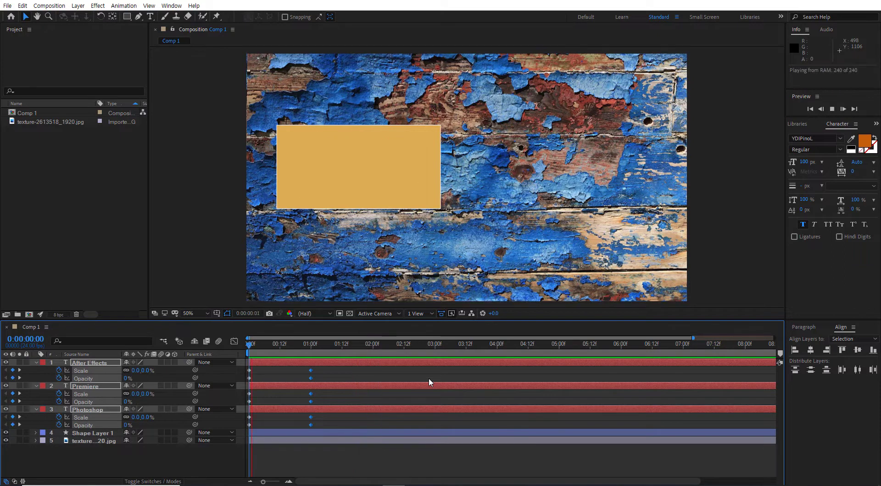
key(space)
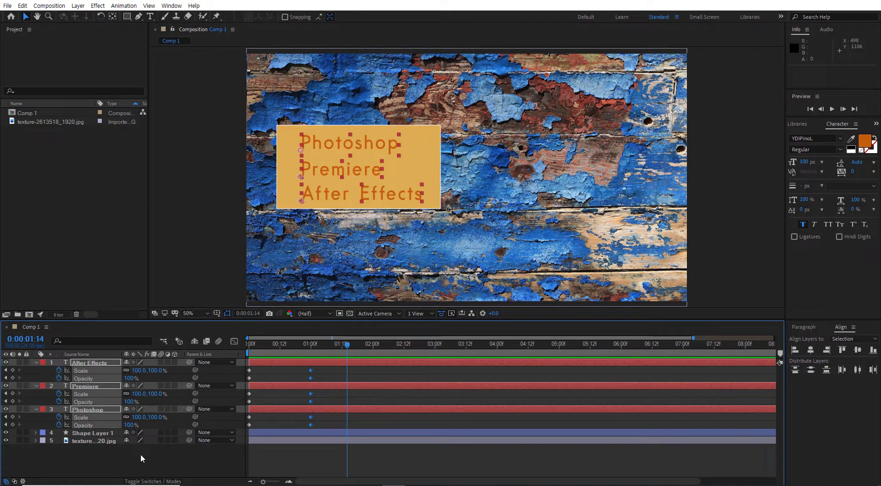
click(127, 456)
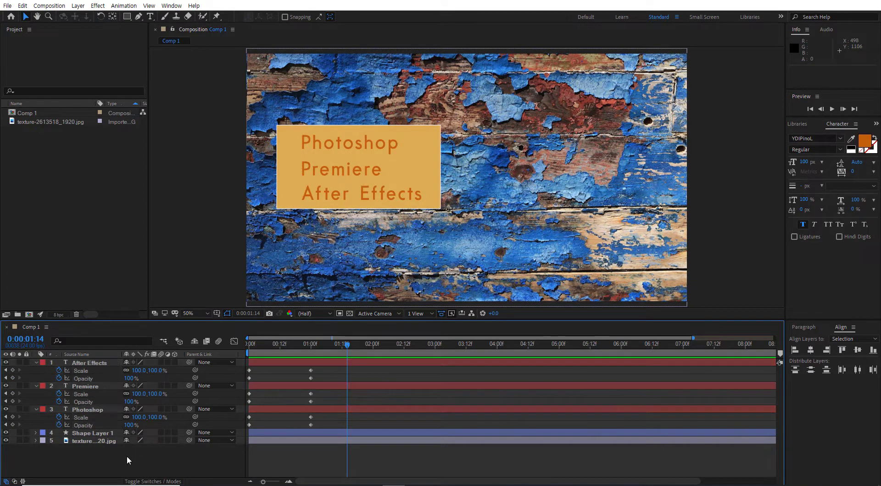
Step: Add a Position keyframe to the rectangle's shape layer at 0:00:01:00, aligned with the text's ending keyframes
click(90, 433)
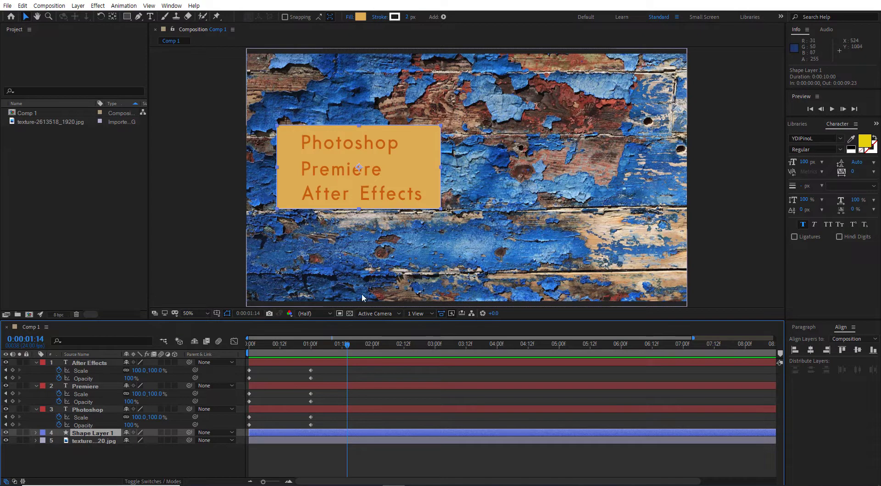
drag(349, 347, 299, 348)
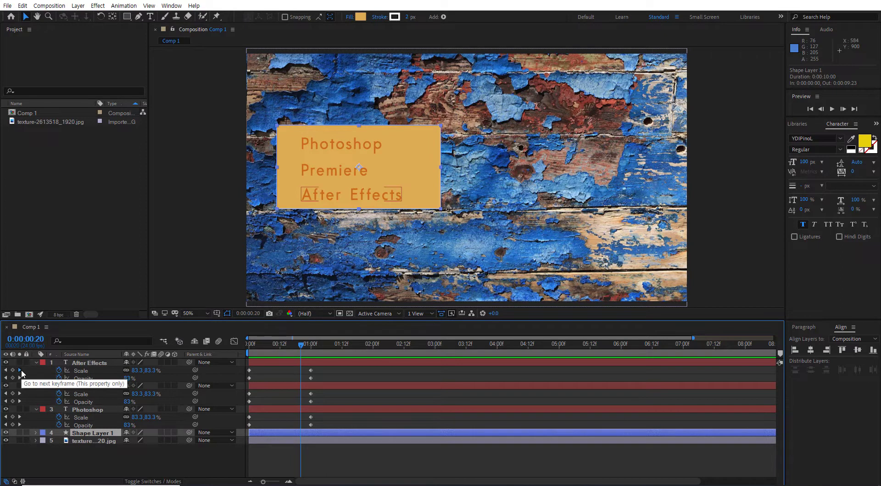
click(19, 371)
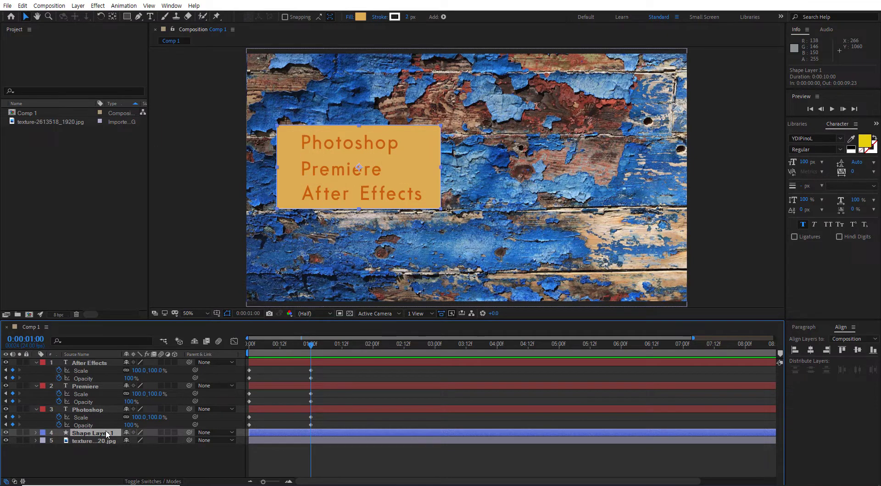
key(p)
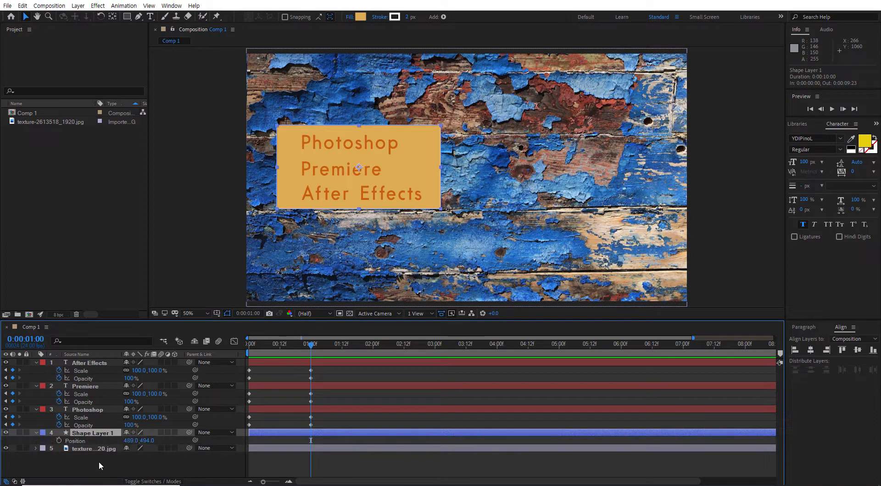
click(59, 441)
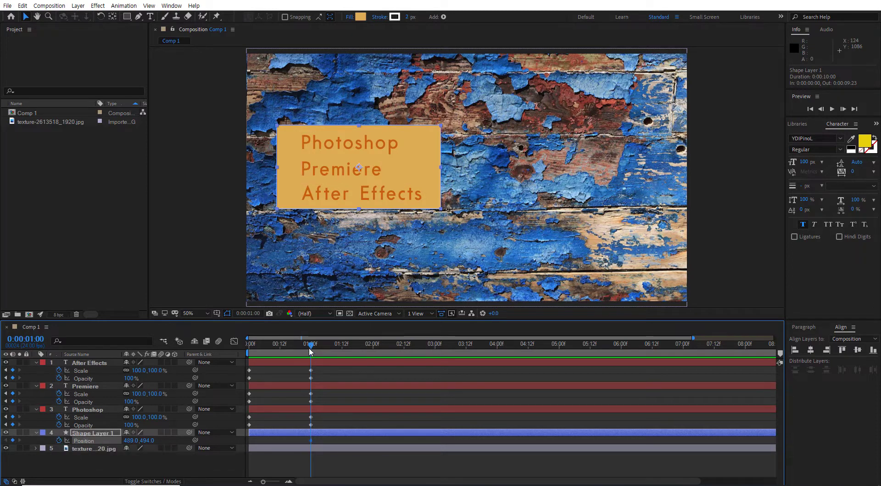
Step: Set the rectangle's Position at 0:00:00:00 to -371, 494 so it starts outside the frame
drag(310, 344, 244, 345)
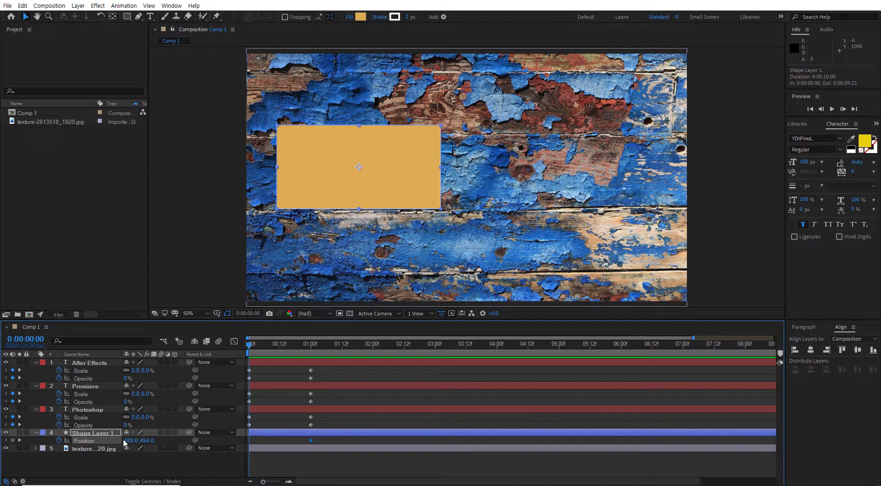
drag(130, 441, 2, 441)
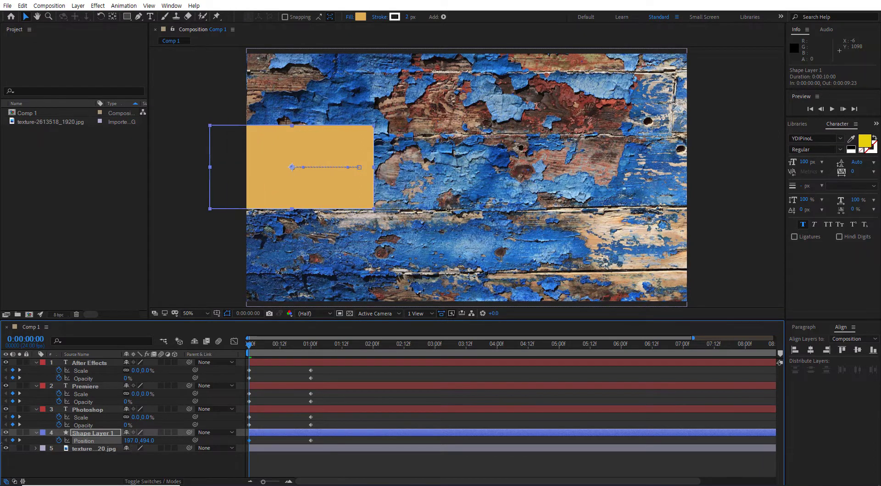
drag(131, 441, 21, 442)
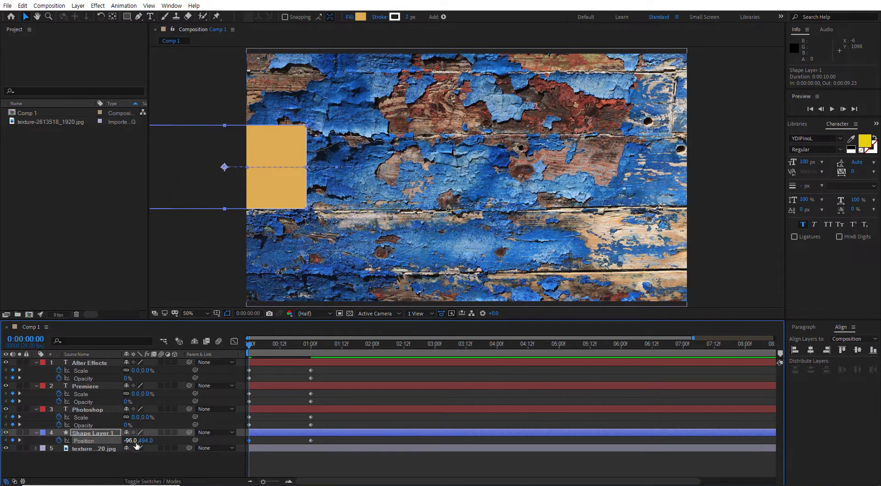
drag(132, 444, 2, 437)
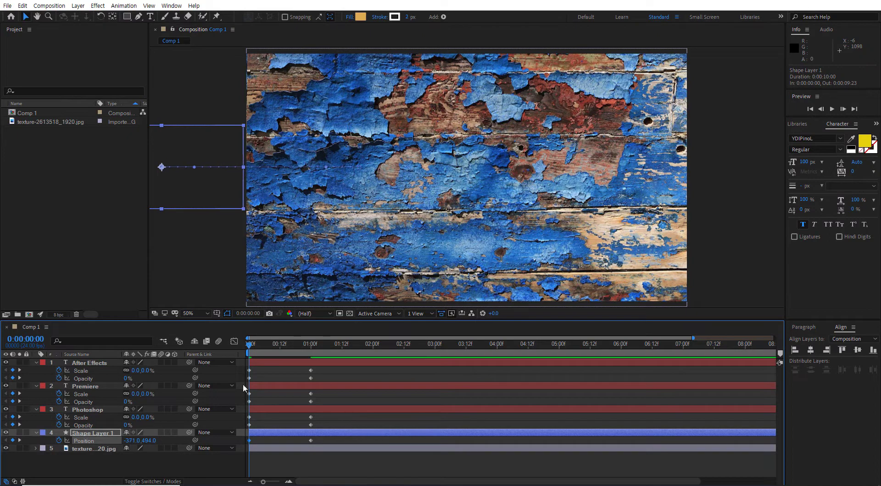
Step: Preview the rectangle sliding in with the text and return to the start of the composition
key(space)
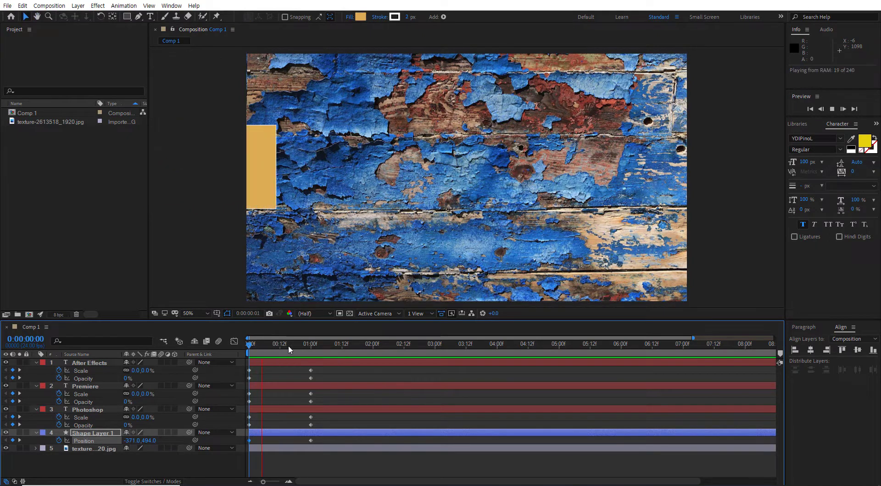
key(space)
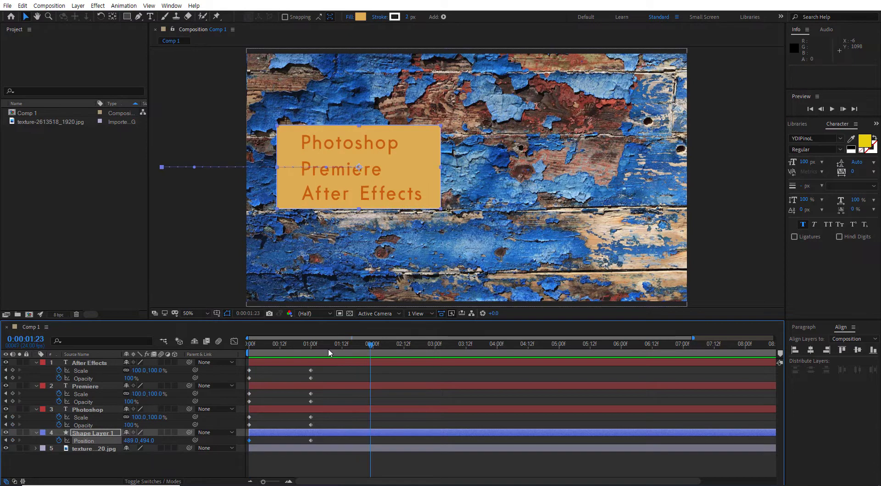
key(space)
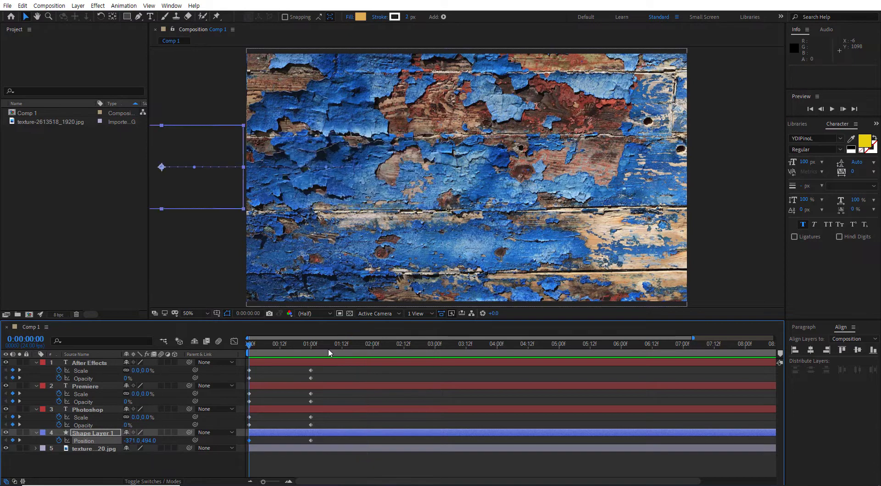
key(space)
key(Home)
Step: Scrub to 0:00:00:21 and jump back and forth between the keyframes at 0:00:00:00 and 0:00:01:00
drag(250, 350, 302, 350)
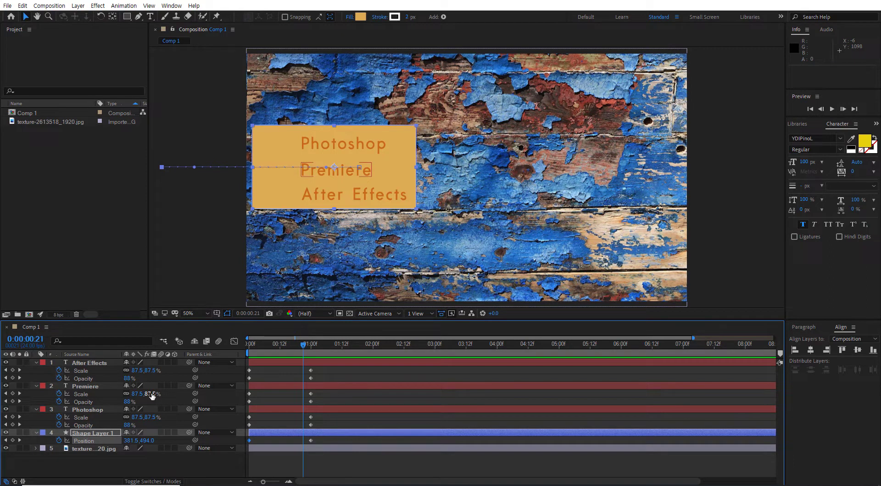
key(k)
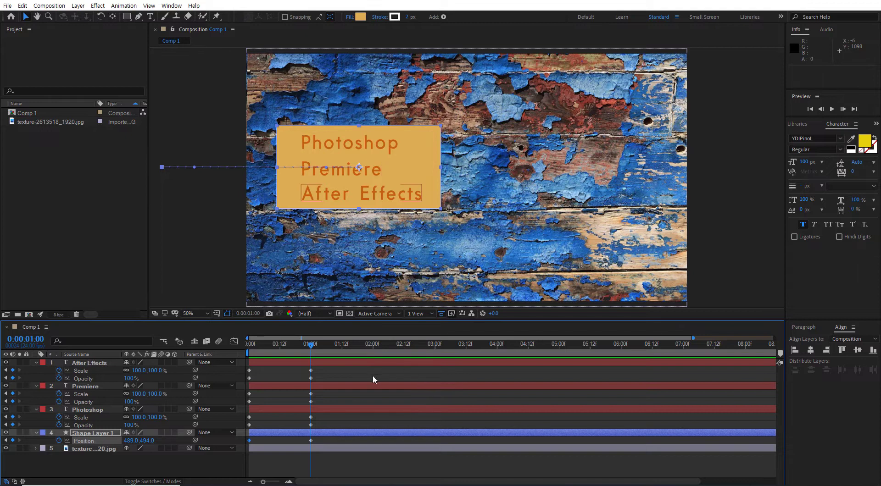
key(j)
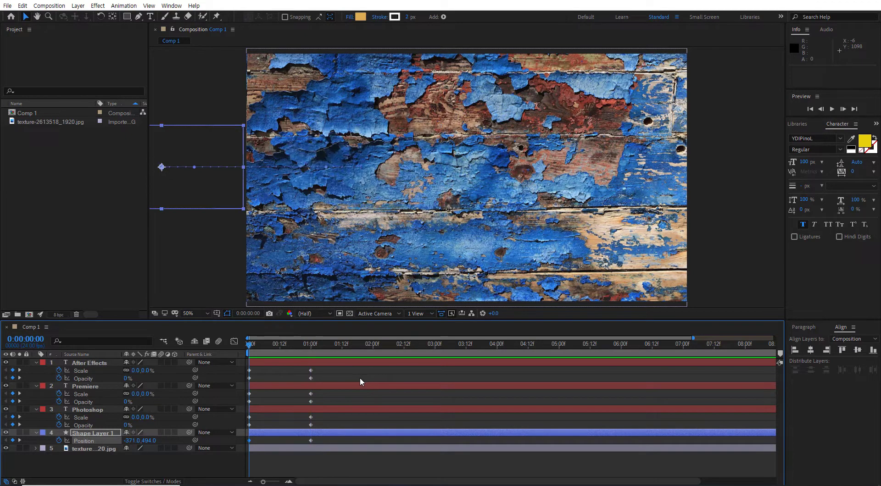
click(310, 378)
click(309, 380)
click(307, 380)
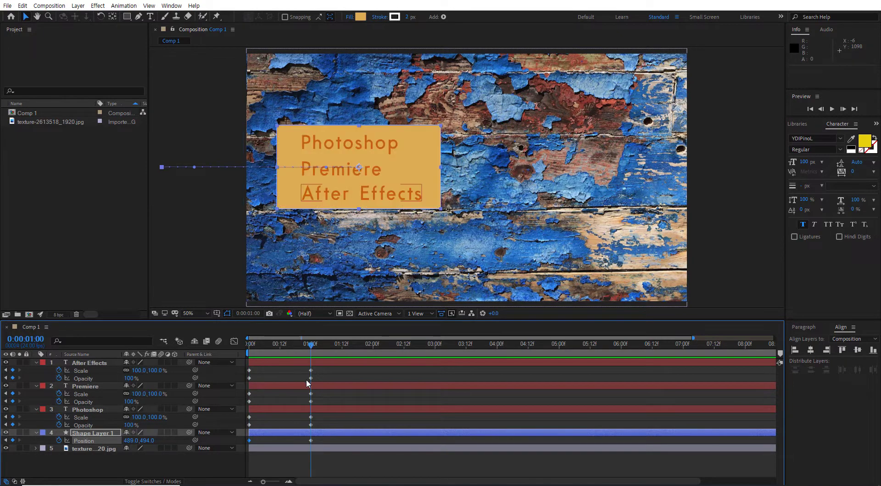
key(k)
Step: Animate the shape layer's Opacity from 0% at 0:00:00:00 to 100% at 0:00:01:00
click(90, 434)
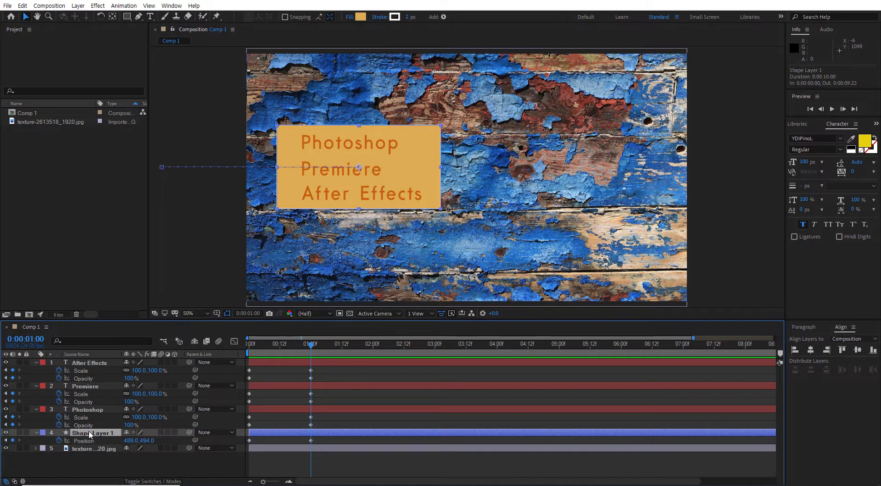
key(t)
click(59, 440)
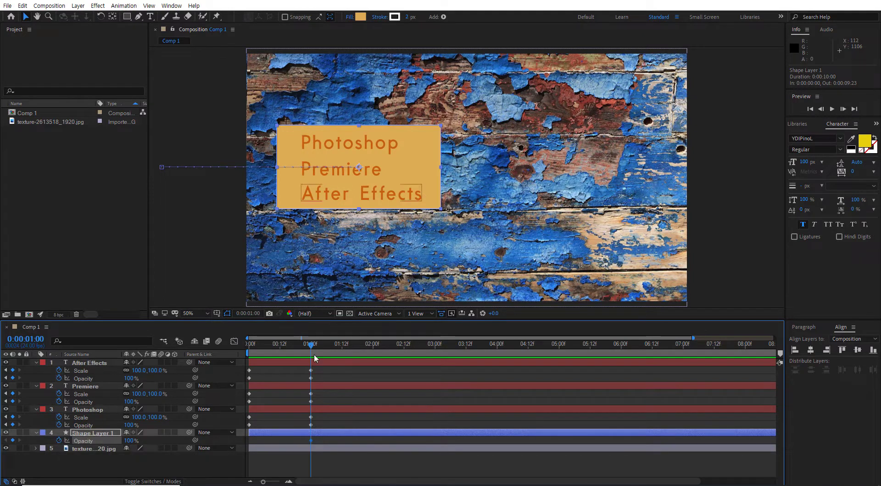
drag(312, 348, 243, 349)
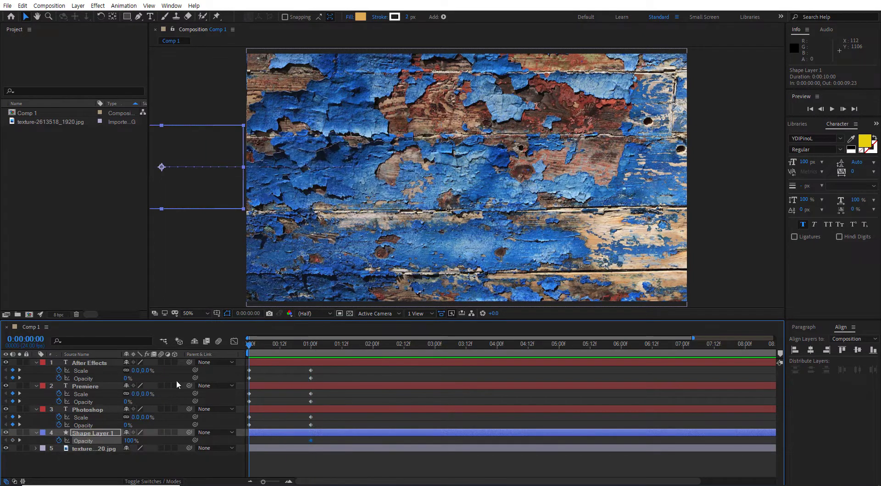
click(130, 441)
text(0)
key(Return)
Step: Scrub through and play back the composition to check the rectangle's fade-in together with its slide
drag(249, 344, 310, 351)
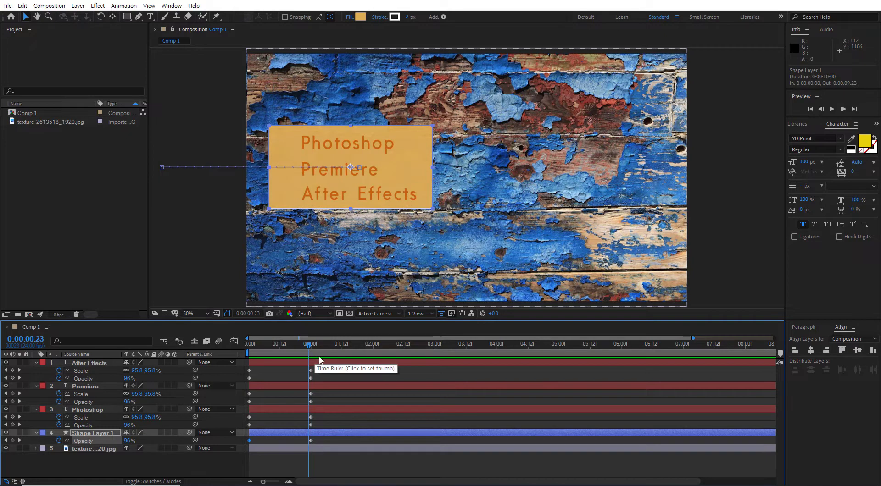
key(space)
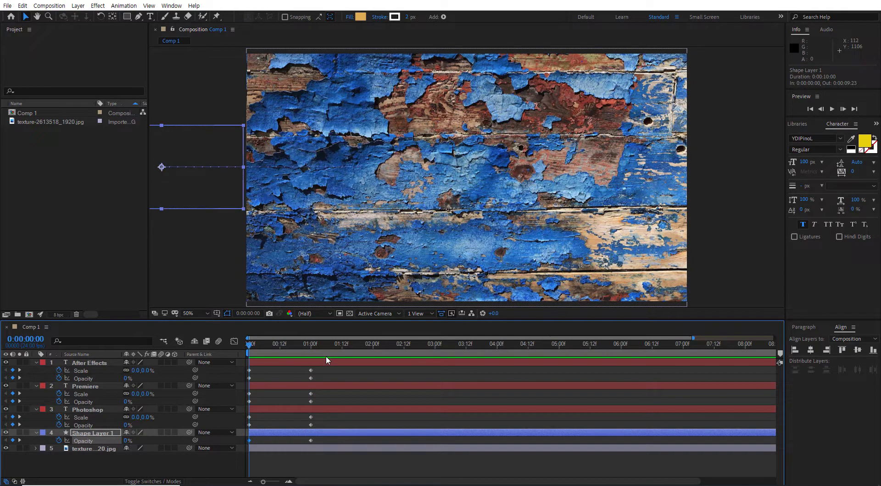
key(space)
key(space)
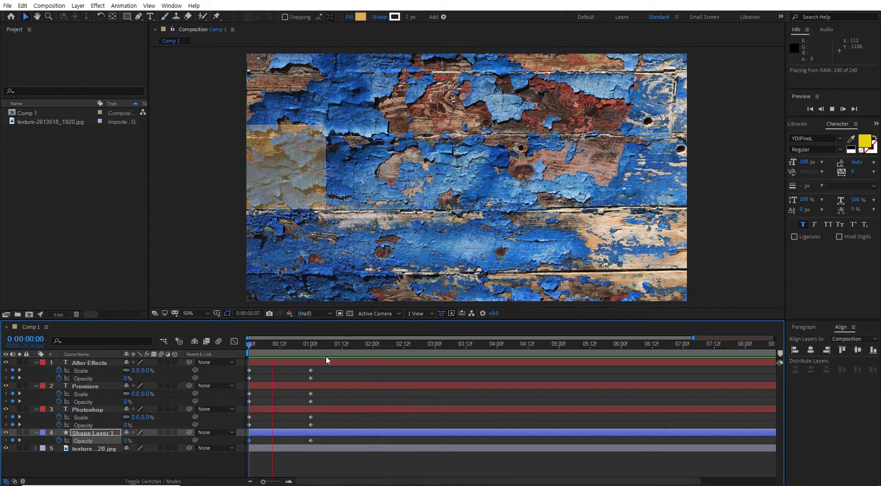
key(space)
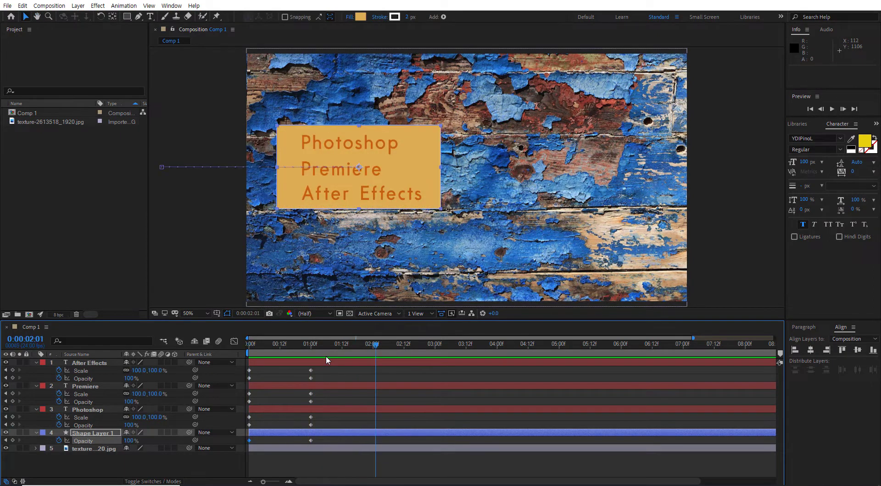
key(space)
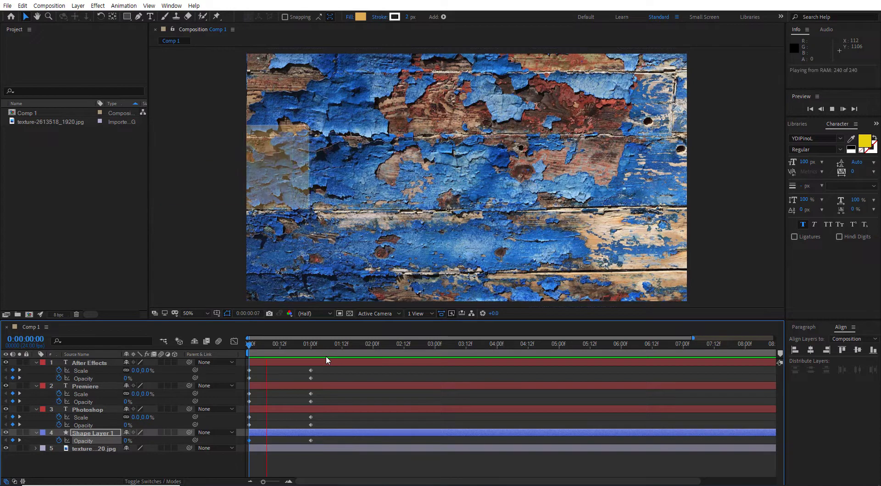
key(space)
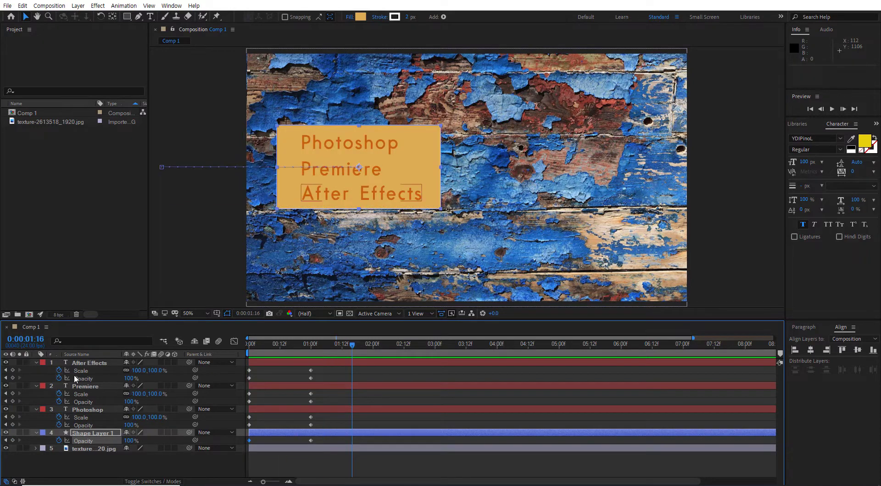
Step: Collapse the properties of the three text layers and the shape layer, and deselect everything
click(37, 365)
click(35, 370)
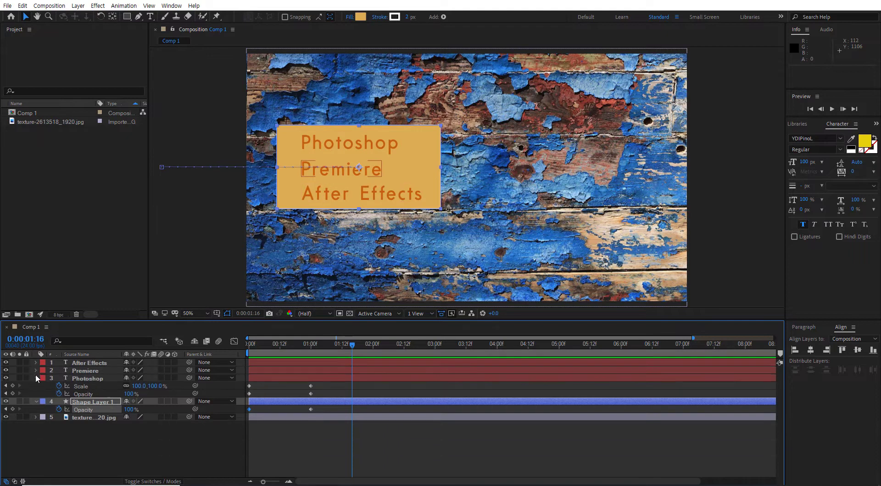
click(37, 378)
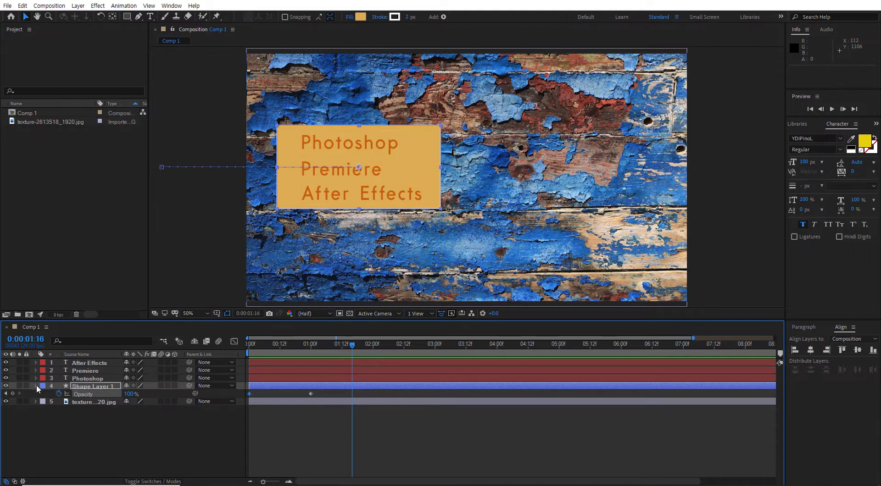
click(36, 385)
click(128, 423)
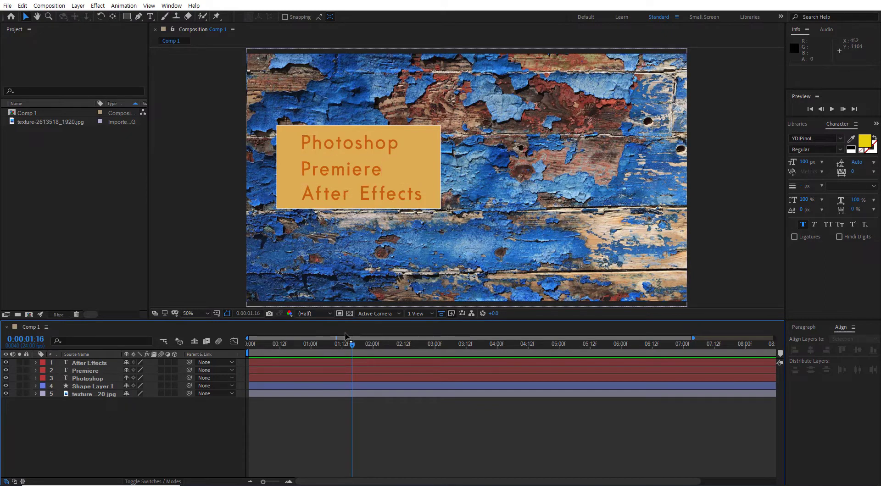
Step: Reveal the keyframed properties of the three text layers and Shape Layer 1, and move the current time to 0:00:01:08
drag(351, 350, 347, 368)
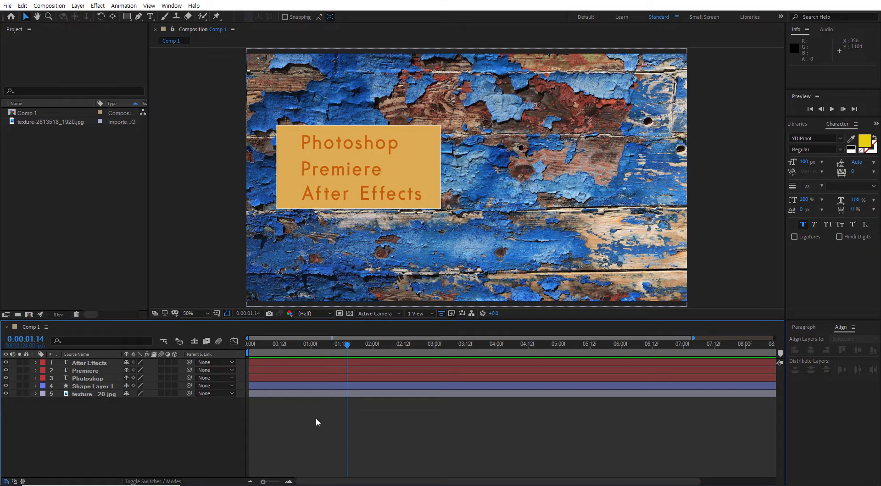
click(96, 364)
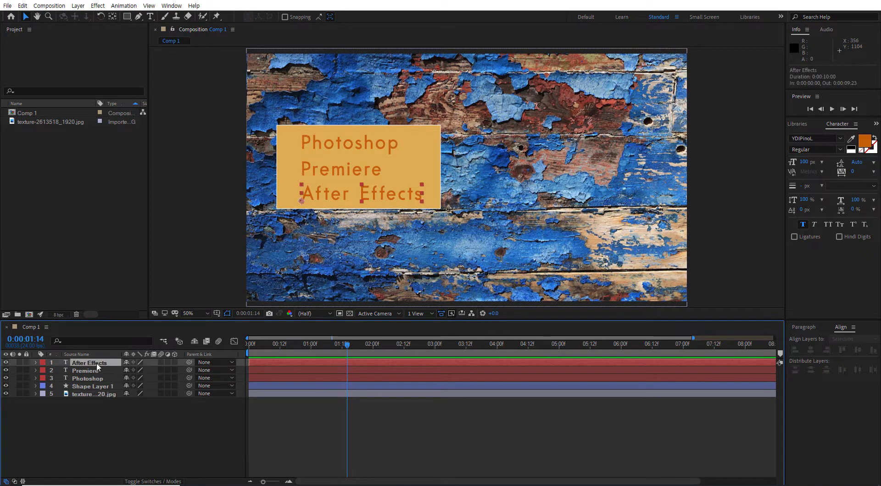
shift+click(100, 387)
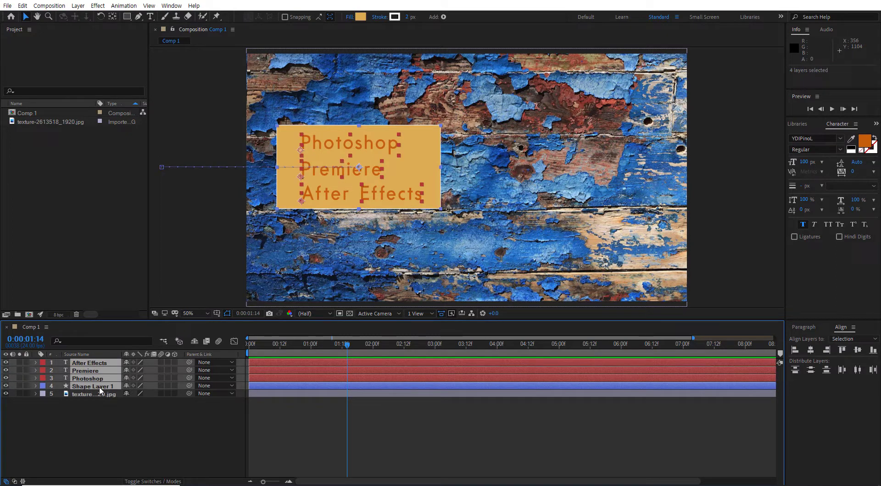
key(u)
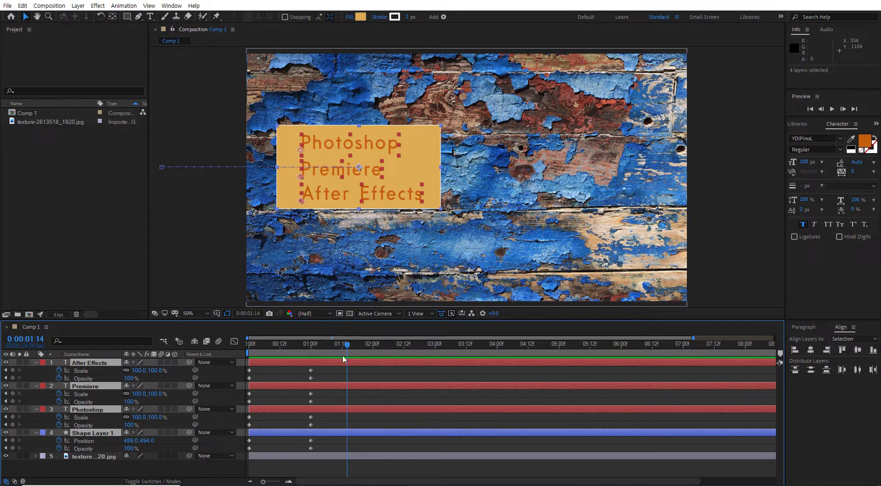
mouse_move(347, 345)
mouse_down()
mouse_move(244, 349)
mouse_move(331, 351)
mouse_up()
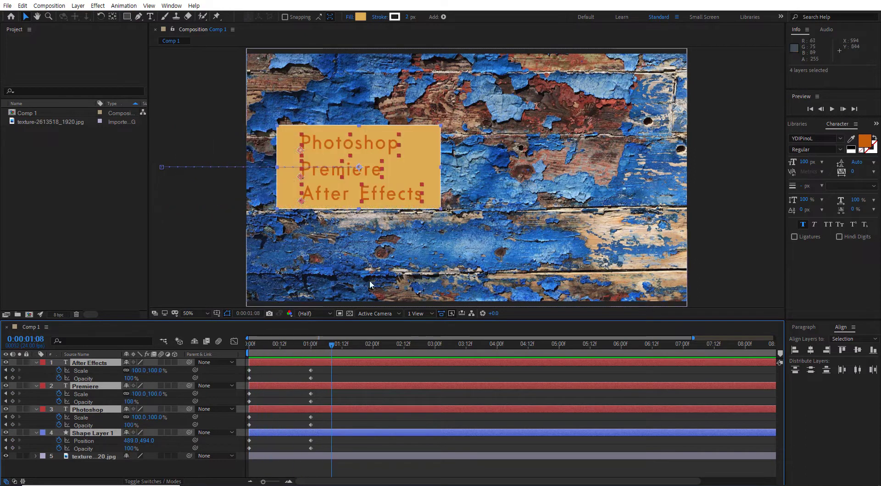
Step: Stagger the text layers by shifting Photoshop's start to 0:00:00:07, Premiere's to 0:00:00:14 and After Effects' to 0:00:00:22
click(97, 402)
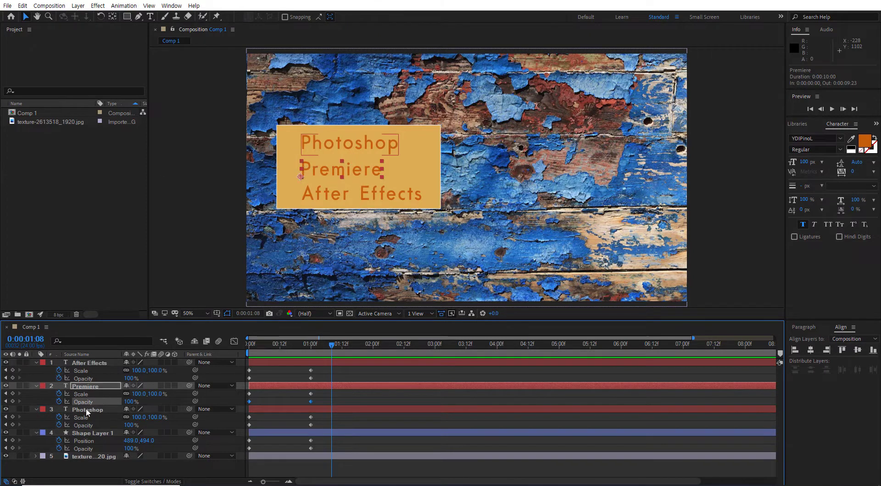
click(86, 410)
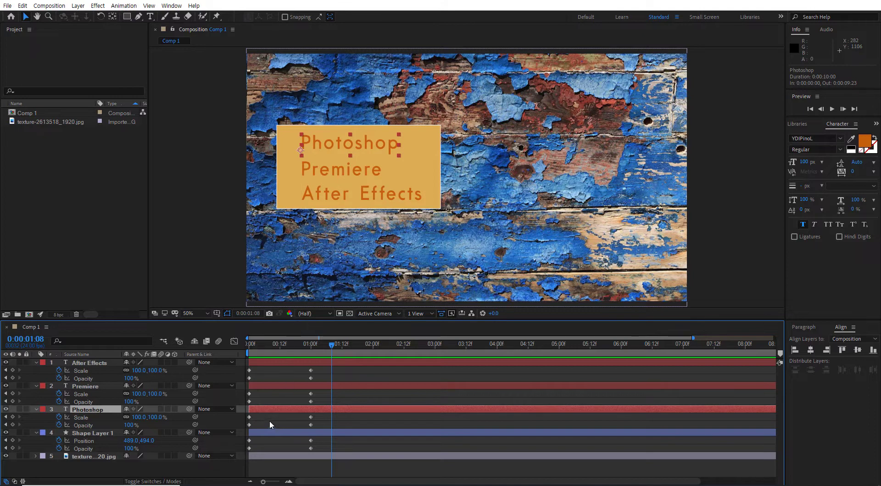
drag(263, 408, 283, 407)
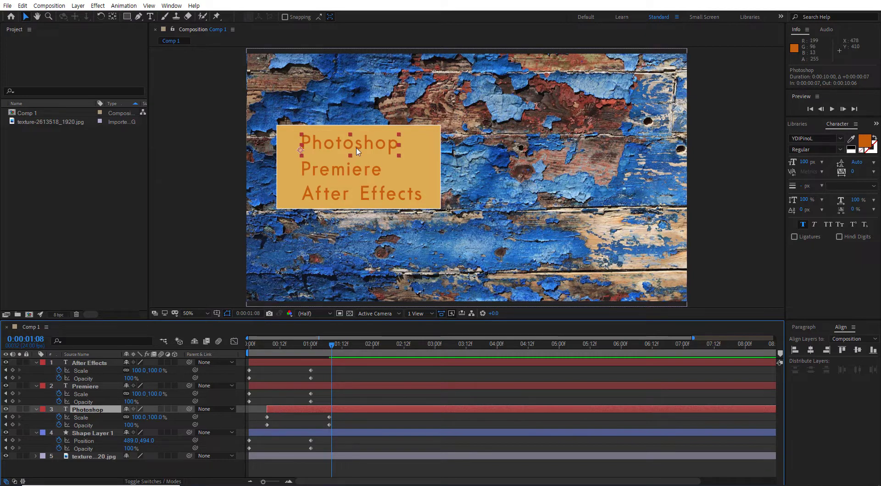
click(95, 385)
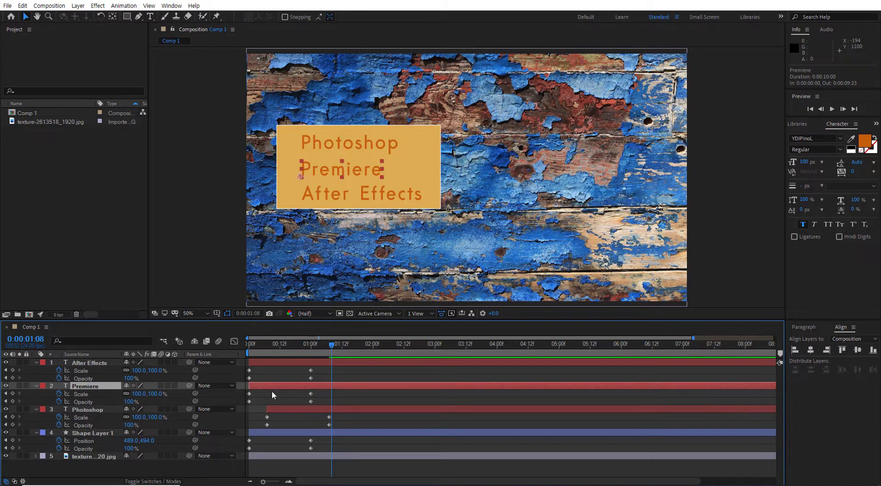
drag(274, 385, 310, 384)
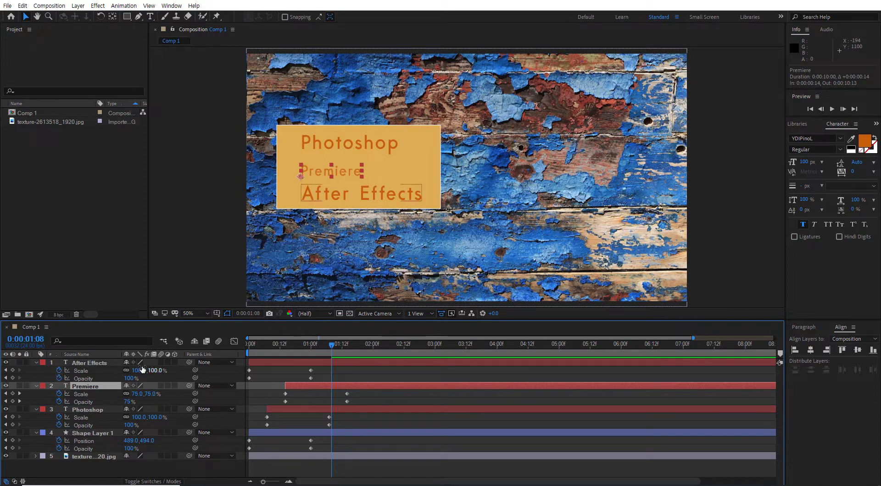
click(99, 363)
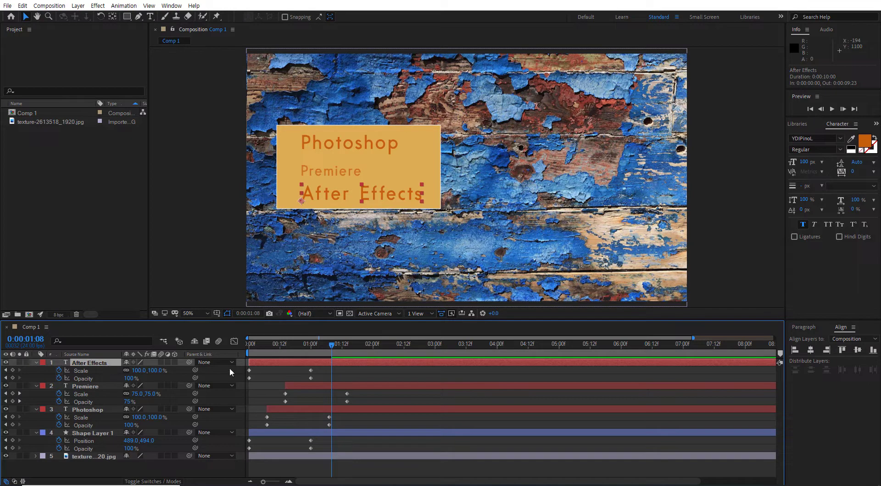
drag(273, 362, 294, 348)
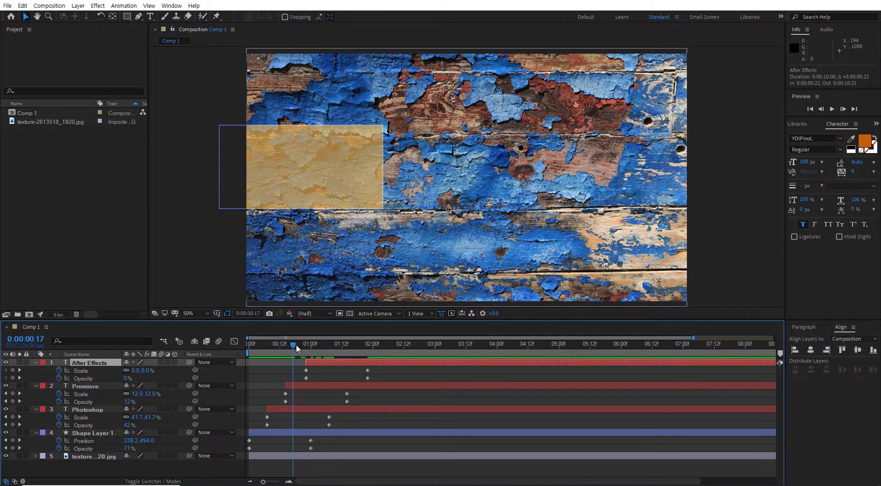
Step: Scrub through and repeatedly play back the composition from the start to check the staggered entrance of the text layers
click(301, 344)
drag(301, 343, 360, 347)
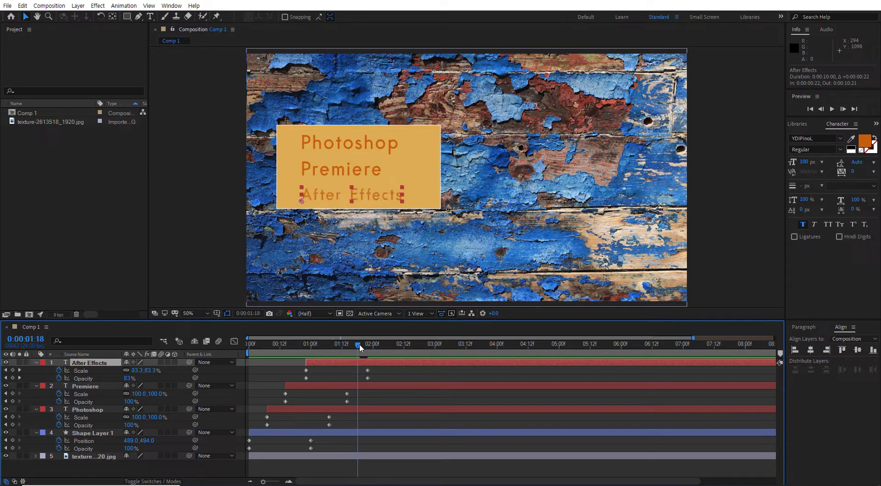
key(space)
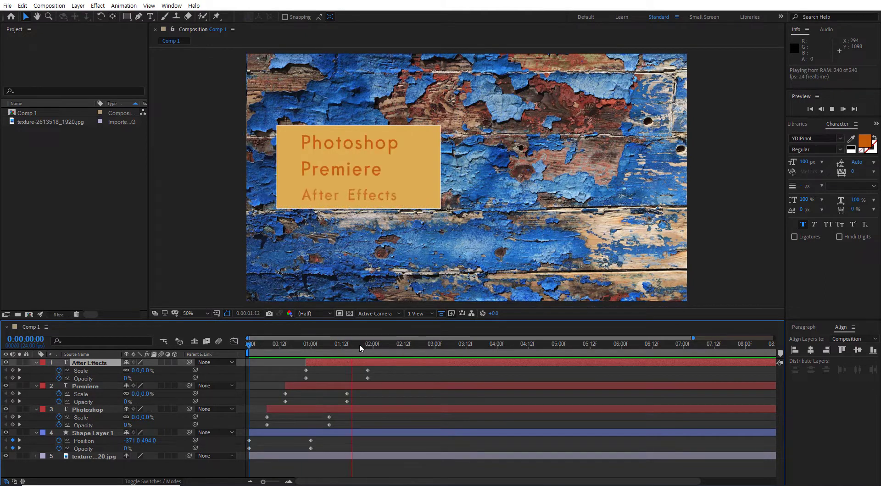
key(space)
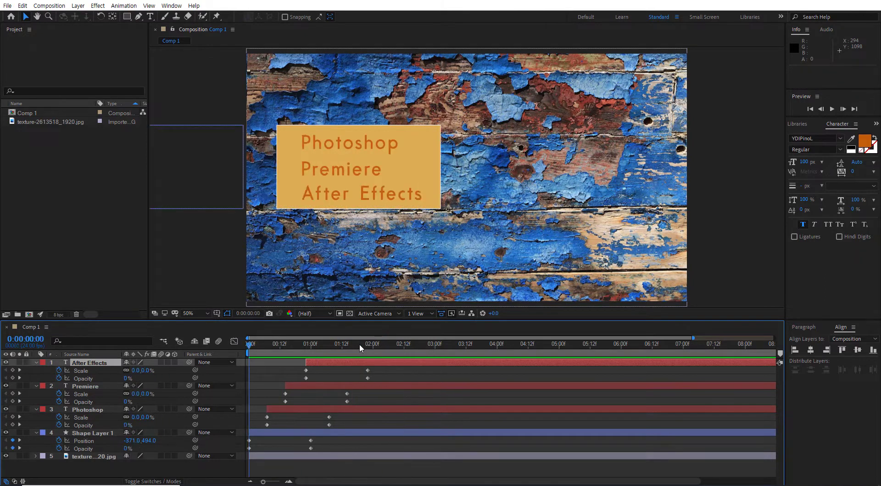
key(space)
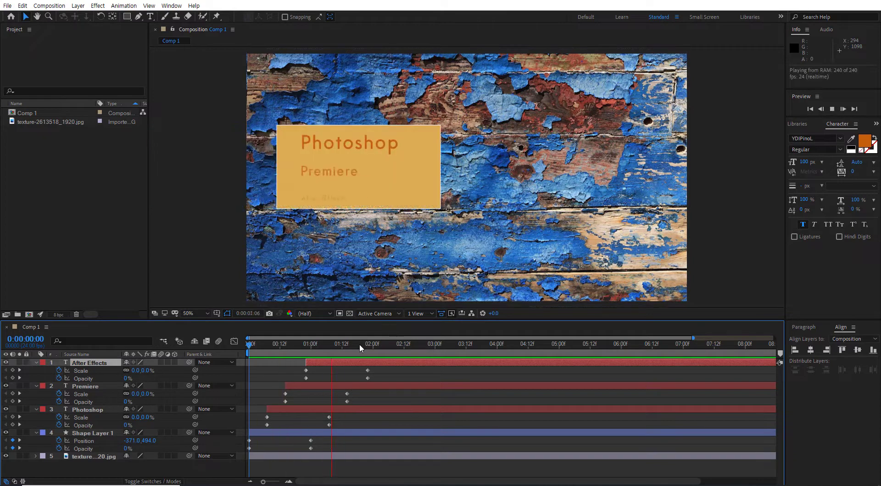
key(space)
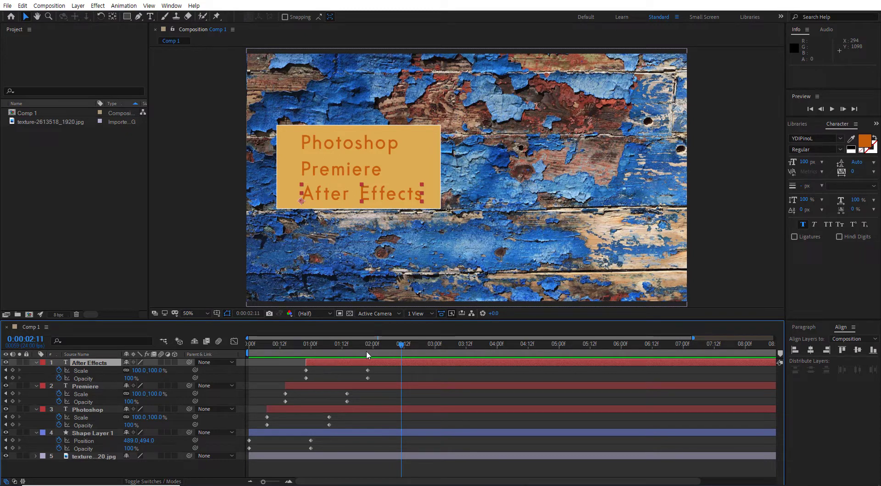
drag(402, 346, 247, 351)
key(space)
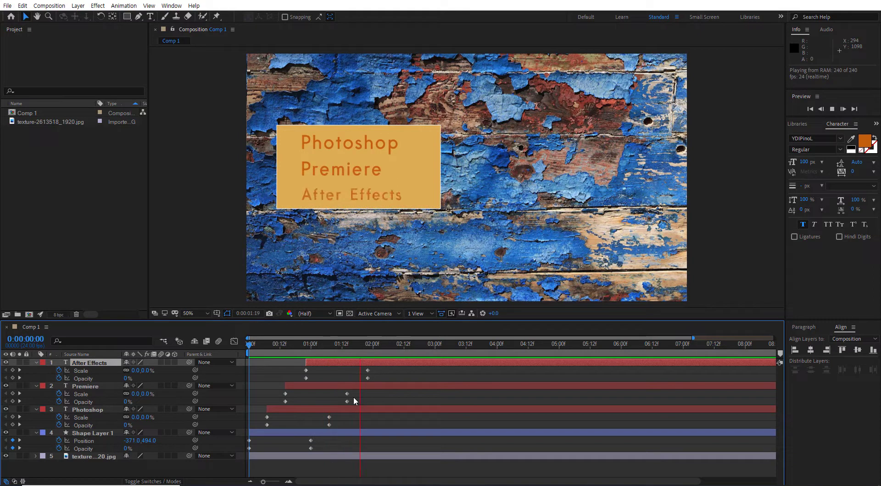
key(space)
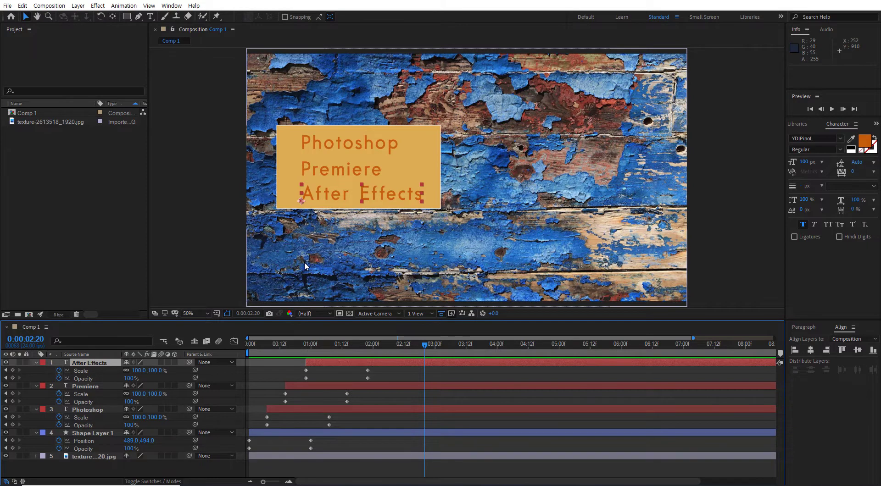
key(Home)
key(space)
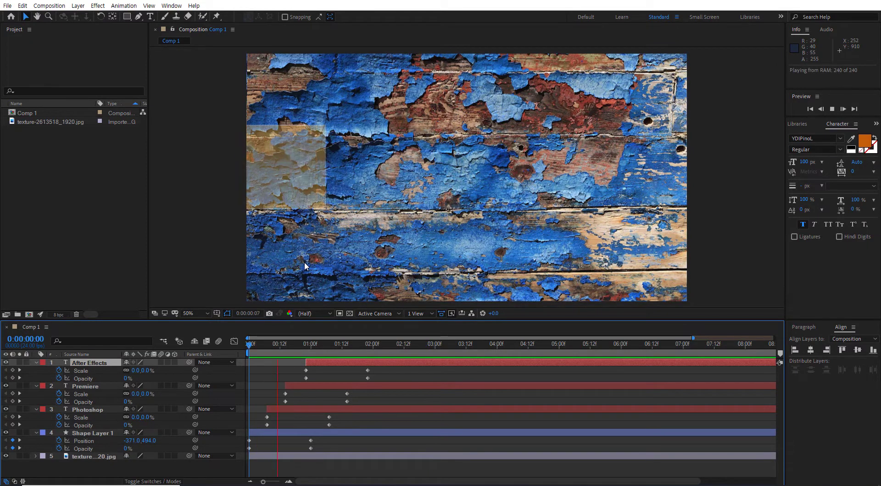
key(space)
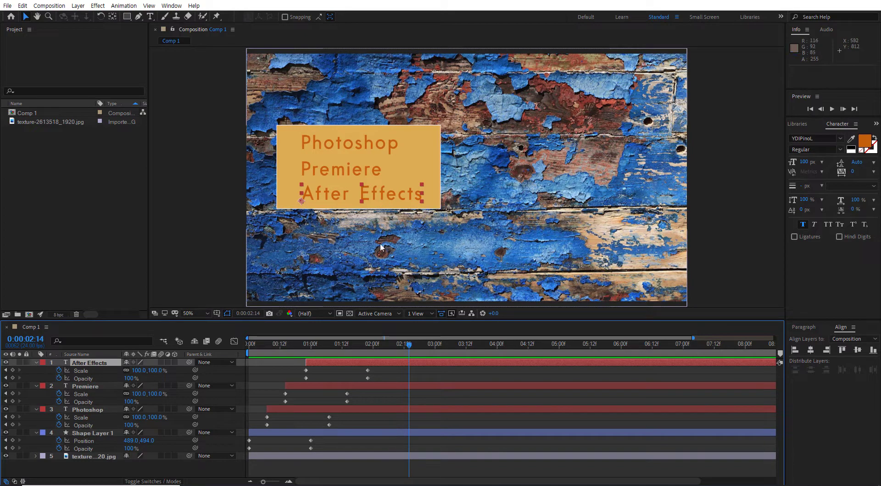
Step: Collapse the properties of the three text layers and Shape Layer 1, and enable motion blur for them and the composition
ctrl+click(93, 387)
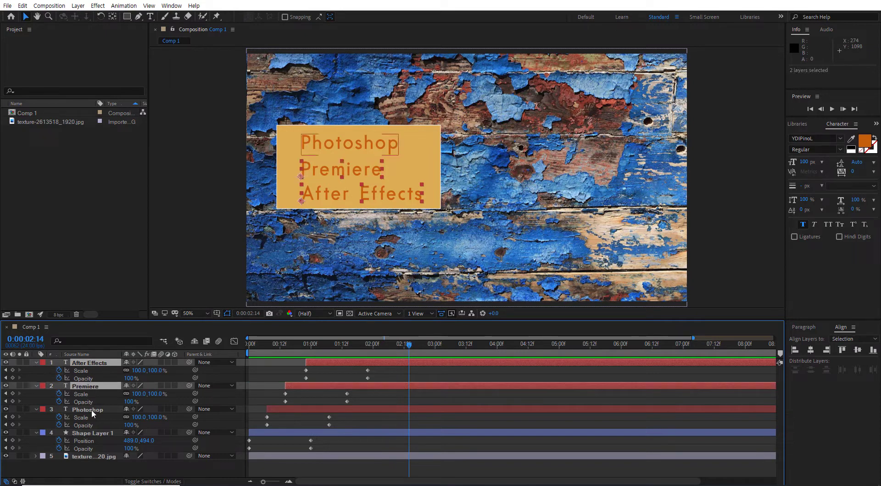
ctrl+click(90, 409)
ctrl+click(96, 433)
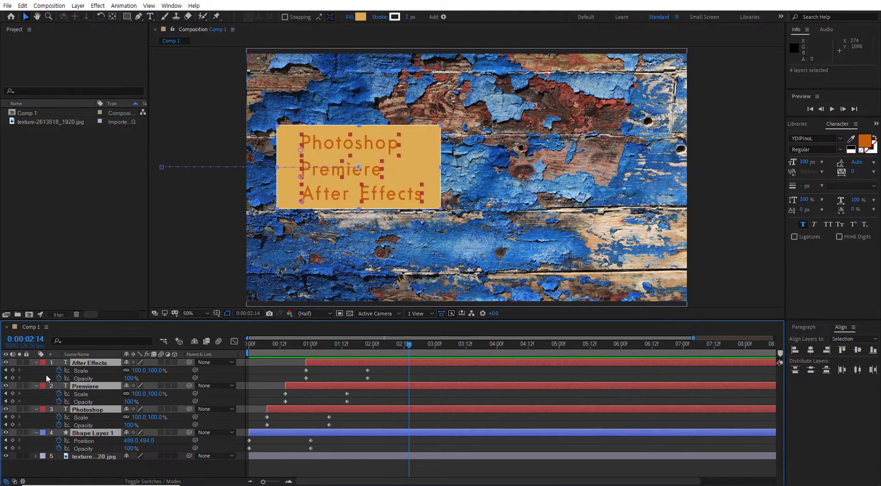
click(37, 362)
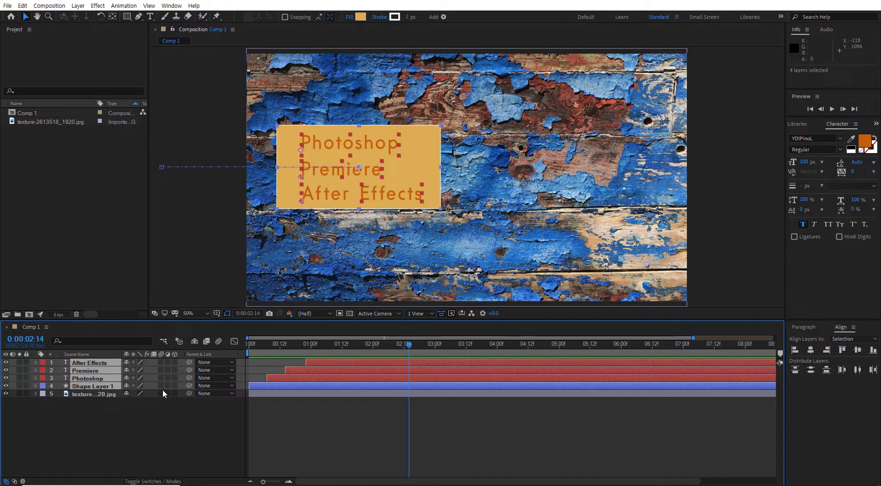
click(162, 362)
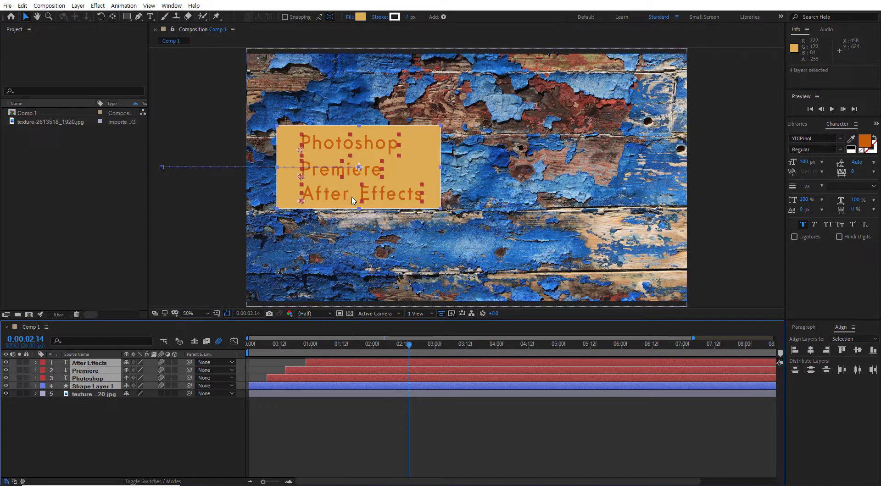
click(219, 345)
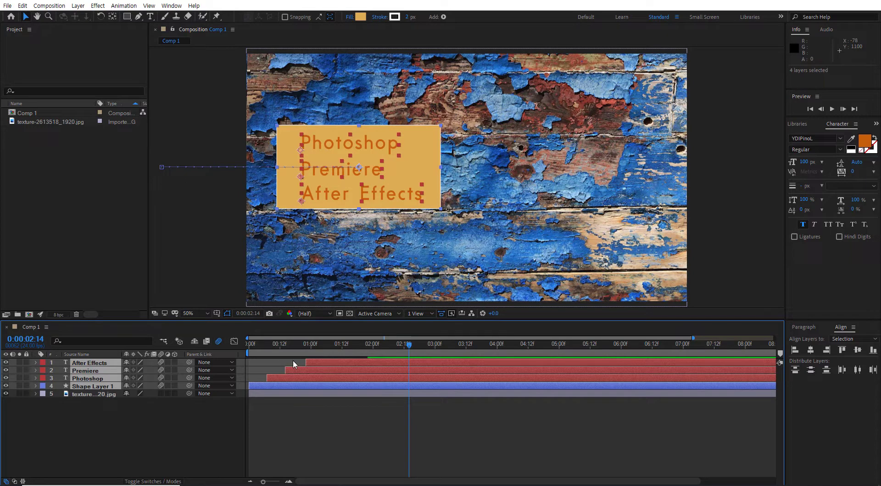
Step: Scrub and play back the composition to check the motion blur on the text and rectangle animations
drag(407, 344, 319, 344)
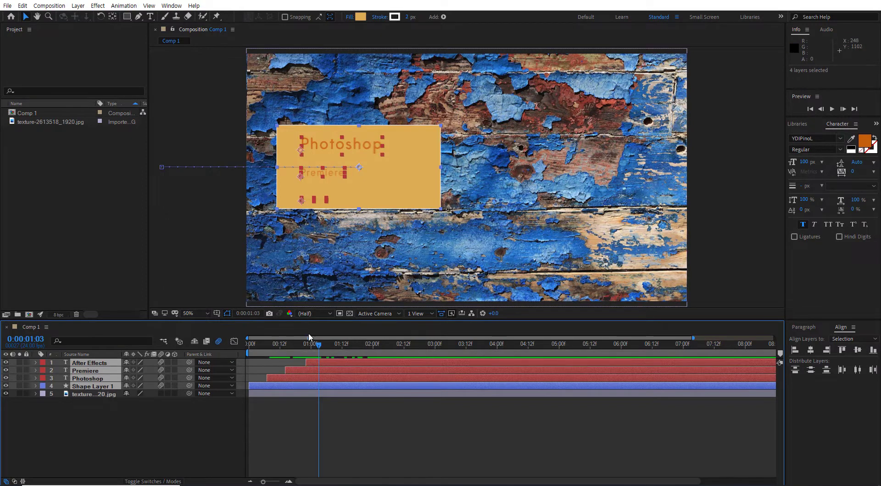
drag(319, 345, 335, 349)
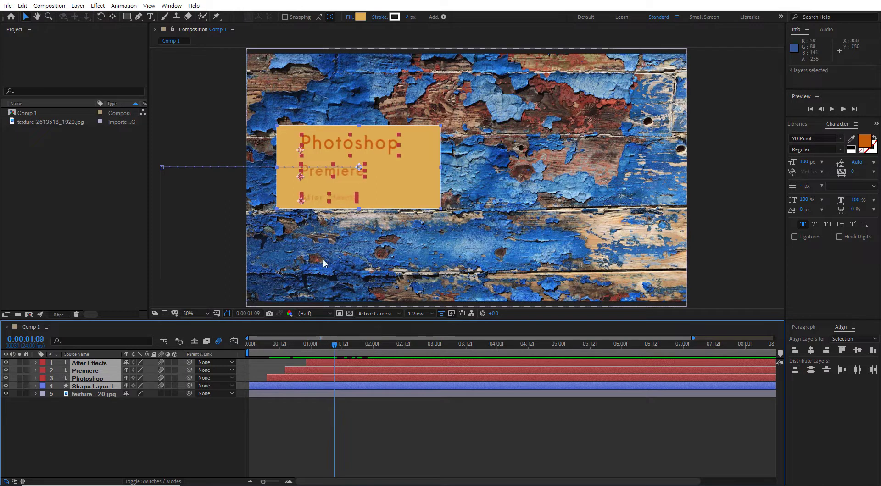
key(Home)
key(space)
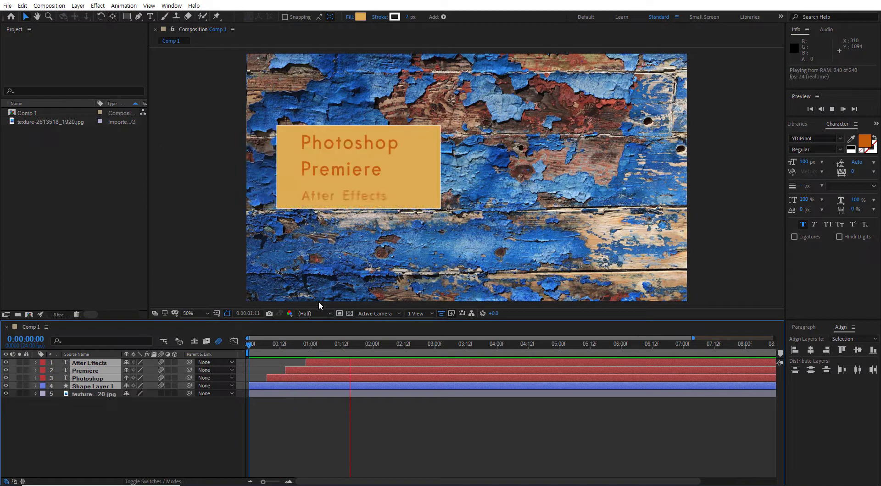
key(space)
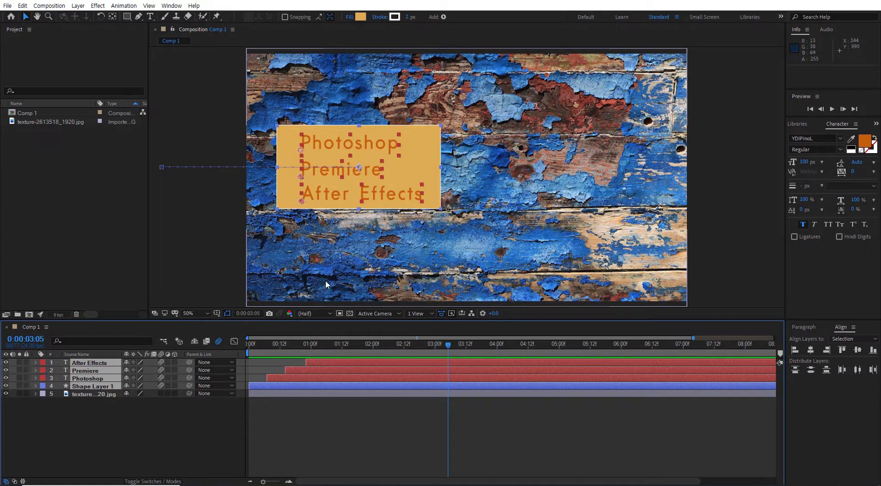
key(space)
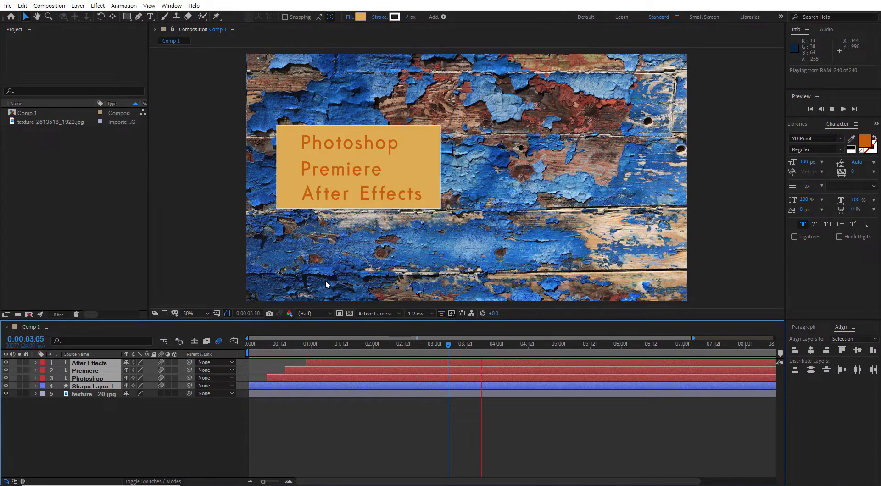
key(space)
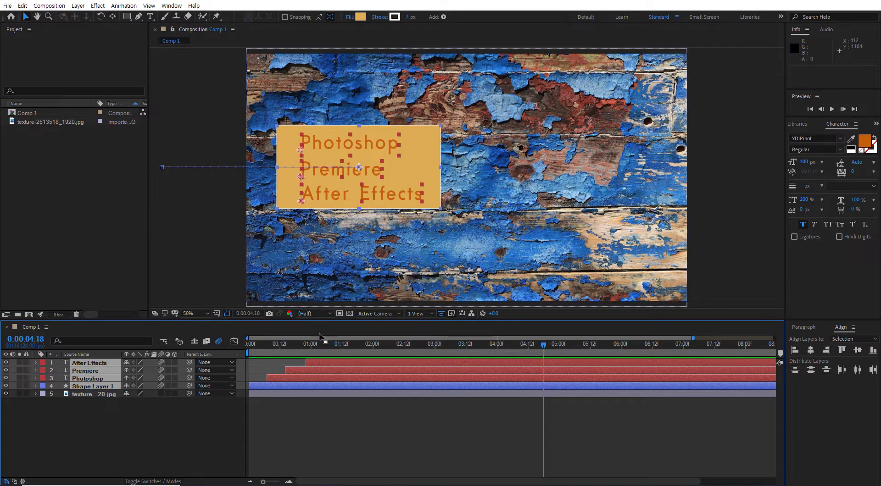
drag(284, 343, 381, 350)
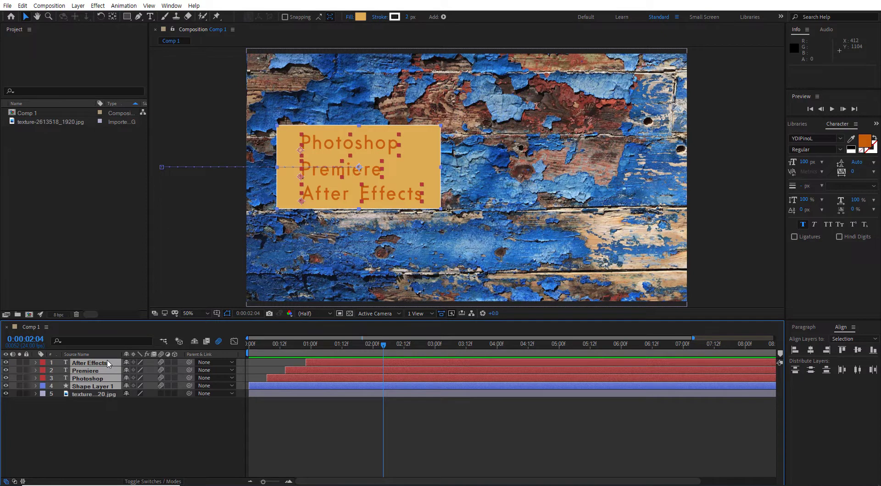
Step: Reveal the keyframed properties of the four selected layers again and play the composition from 0:00:03:19
key(u)
drag(385, 347, 484, 355)
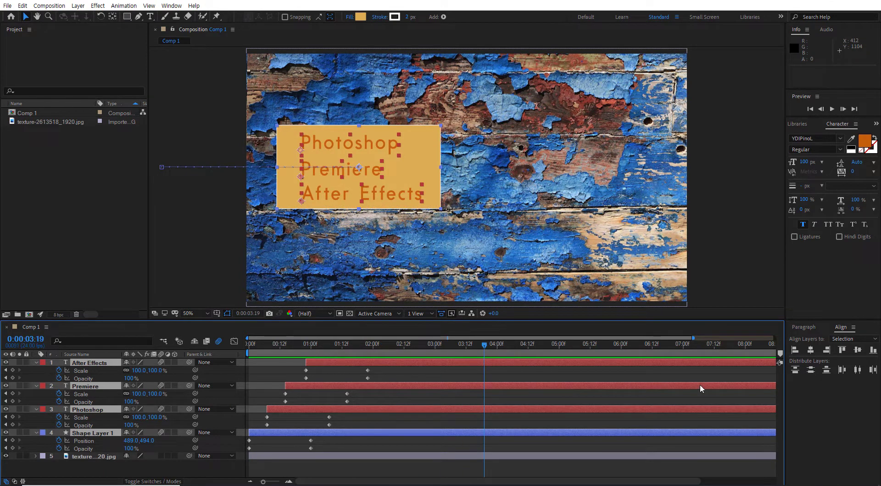
key(space)
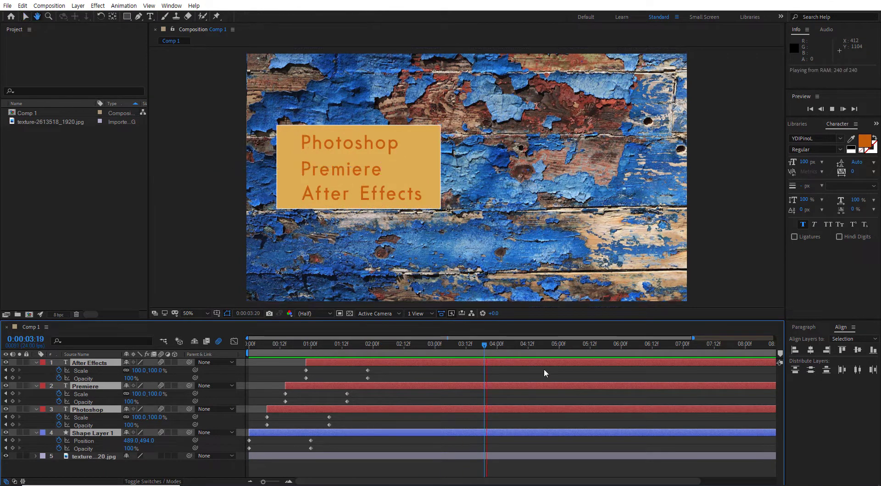
Step: Stop playback and trim the work area's end to 0:00:02:13, then extend it to 0:00:04:02
key(space)
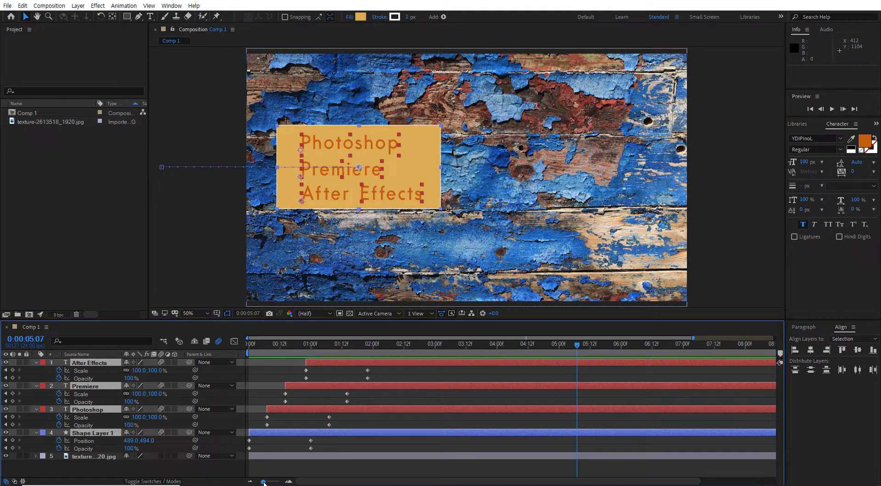
drag(264, 482, 254, 484)
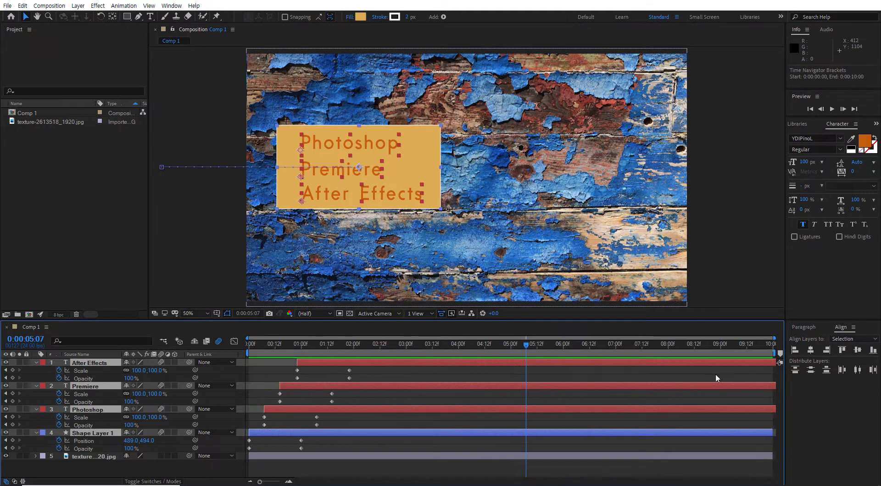
drag(773, 354, 385, 353)
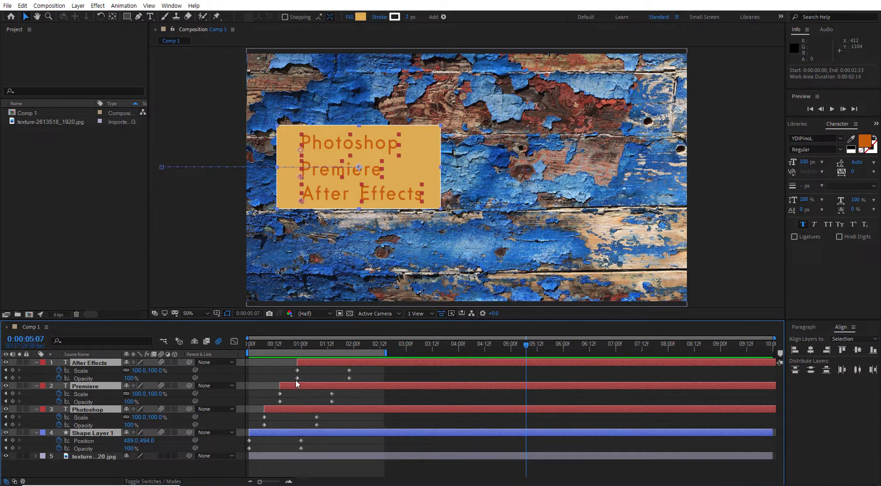
drag(386, 353, 466, 354)
Step: Move the current time to 0:00:02:14, end the work area there, and play back the shortened range
drag(527, 345, 385, 351)
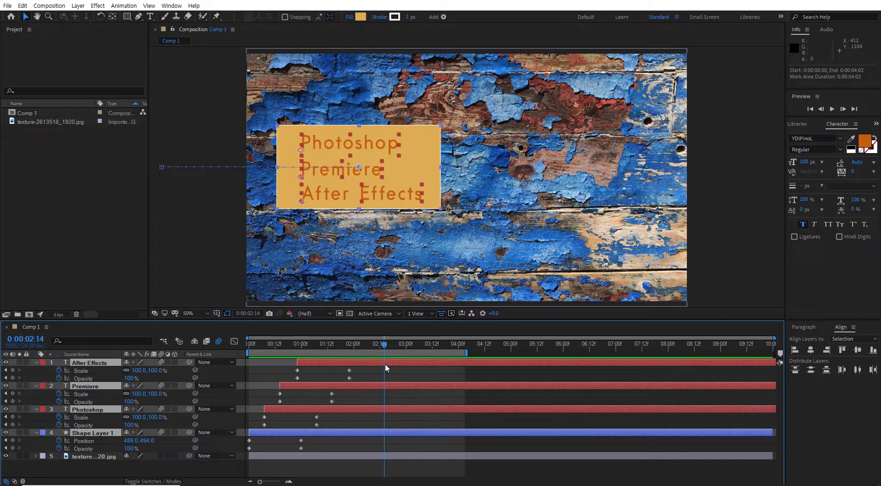
key(n)
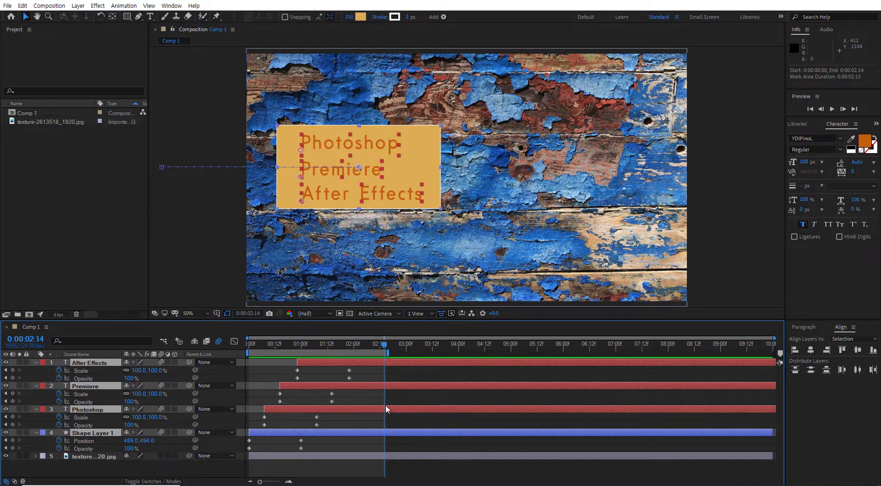
key(space)
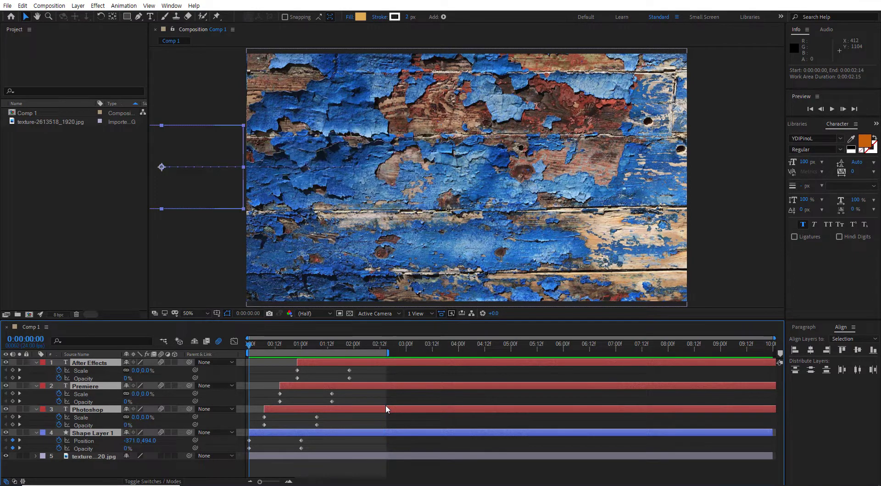